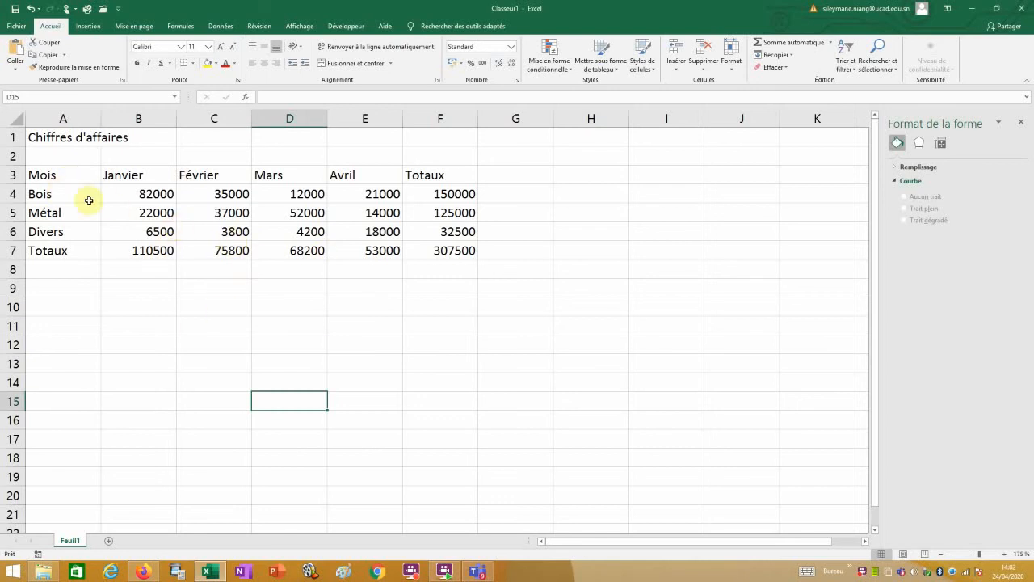
Apply Toutes les bordures to every cell of the sales table A3:F7.
drag(71, 176, 461, 251)
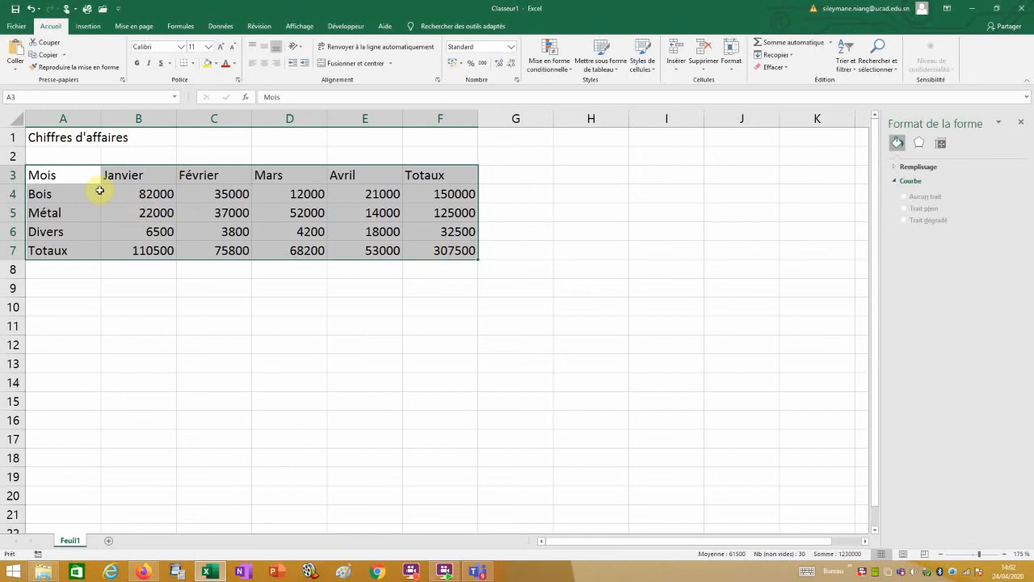
click(327, 375)
click(219, 214)
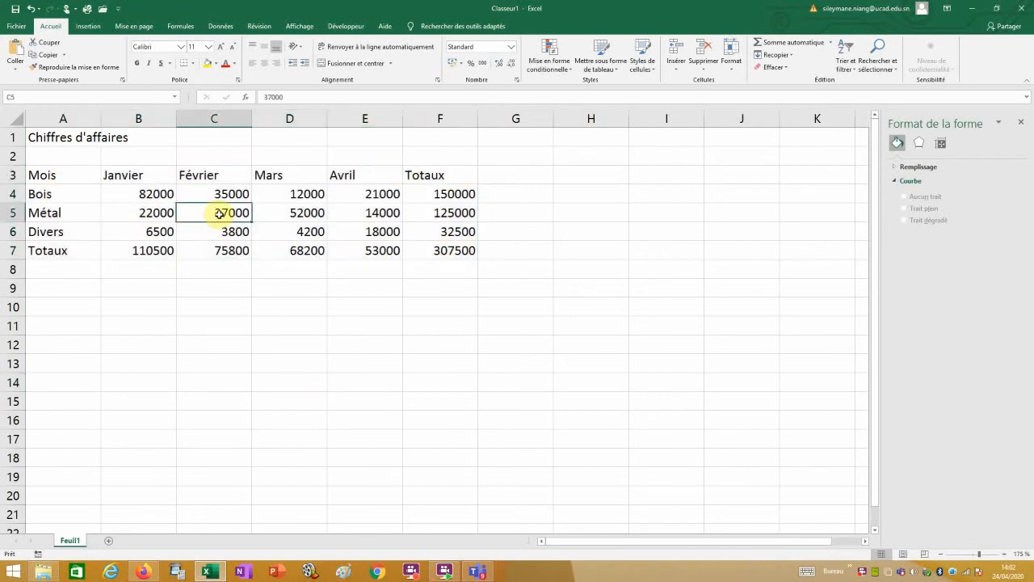
key(ctrl+a)
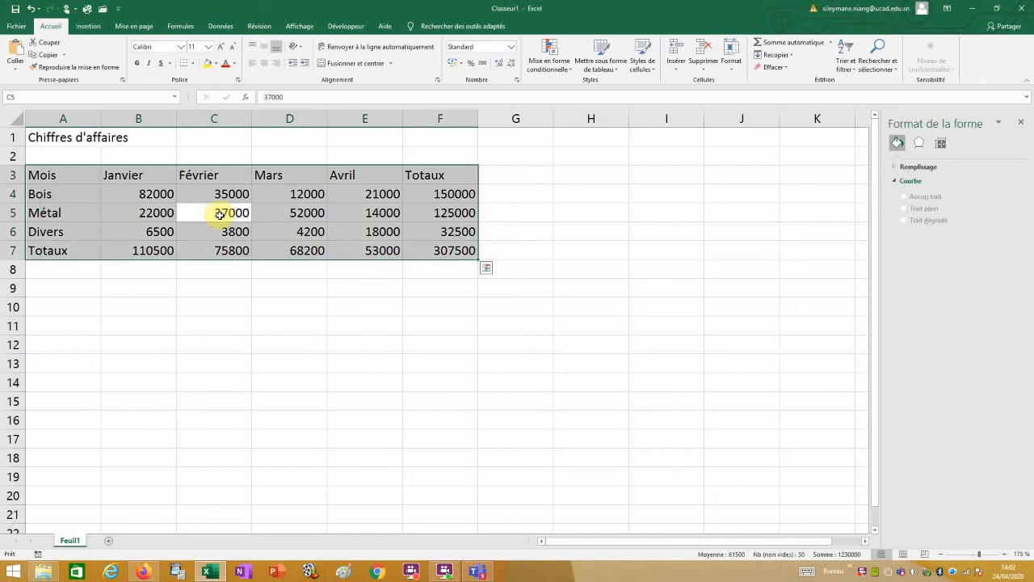
click(193, 64)
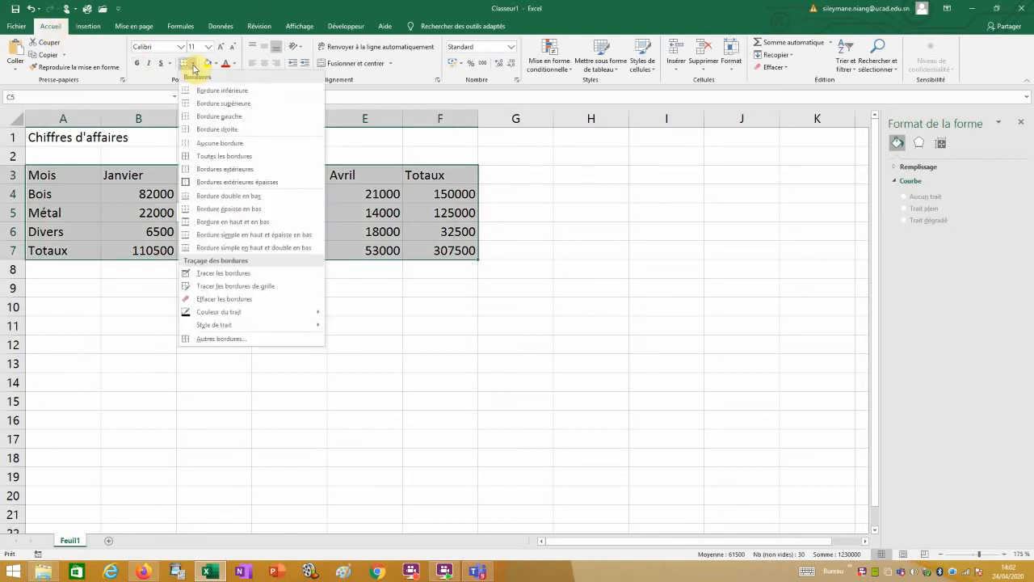
click(194, 66)
click(194, 66)
click(217, 157)
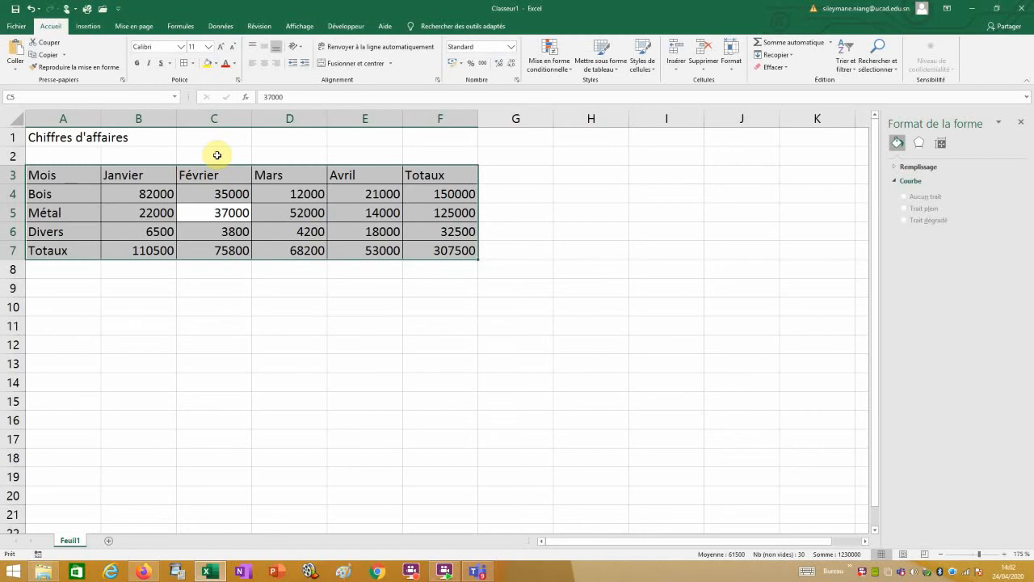
click(324, 344)
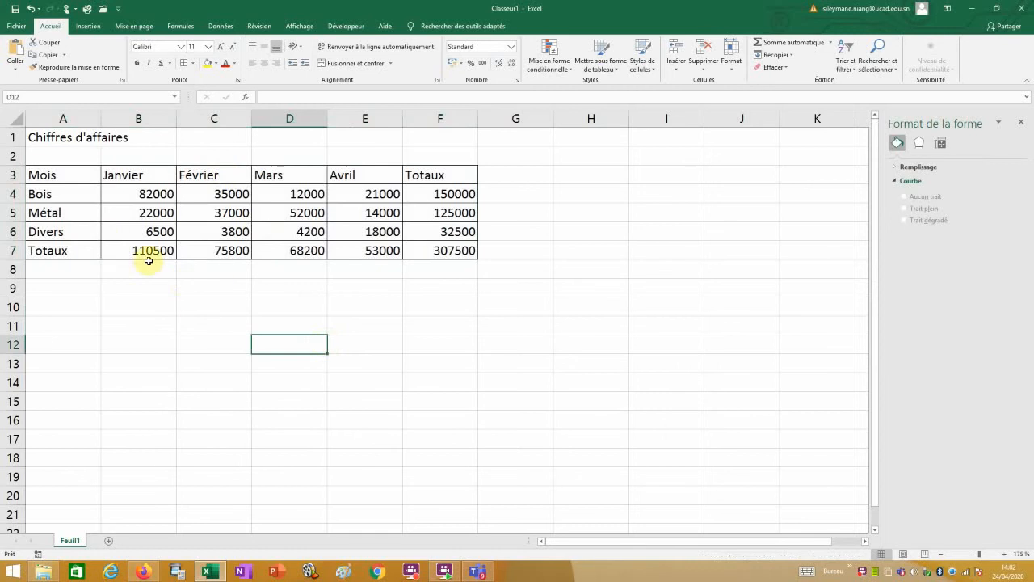
drag(80, 172, 262, 198)
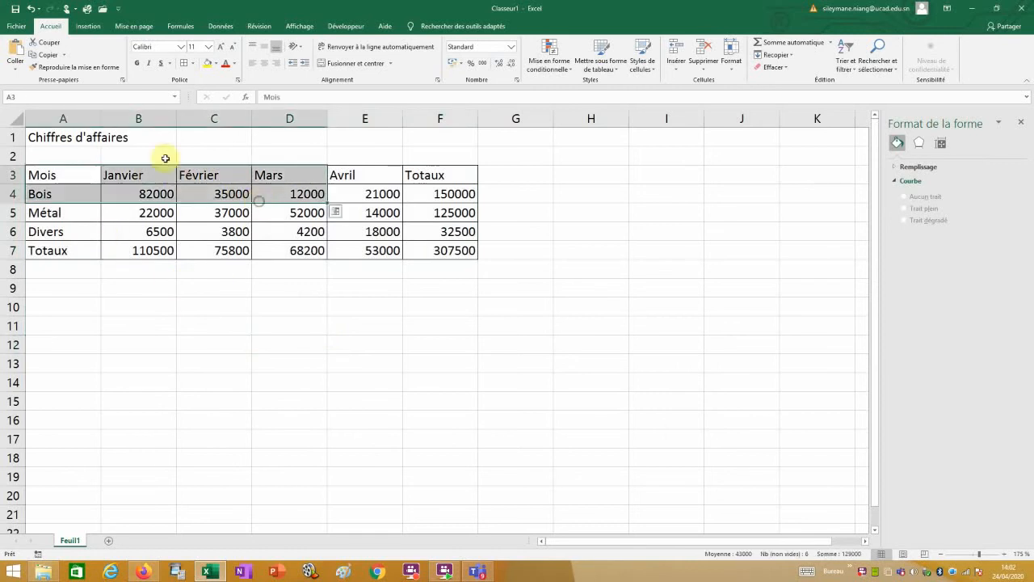
Undo the borders, convert A3:F7 into a formatted table with headers, then undo that too.
click(29, 9)
drag(64, 175, 465, 254)
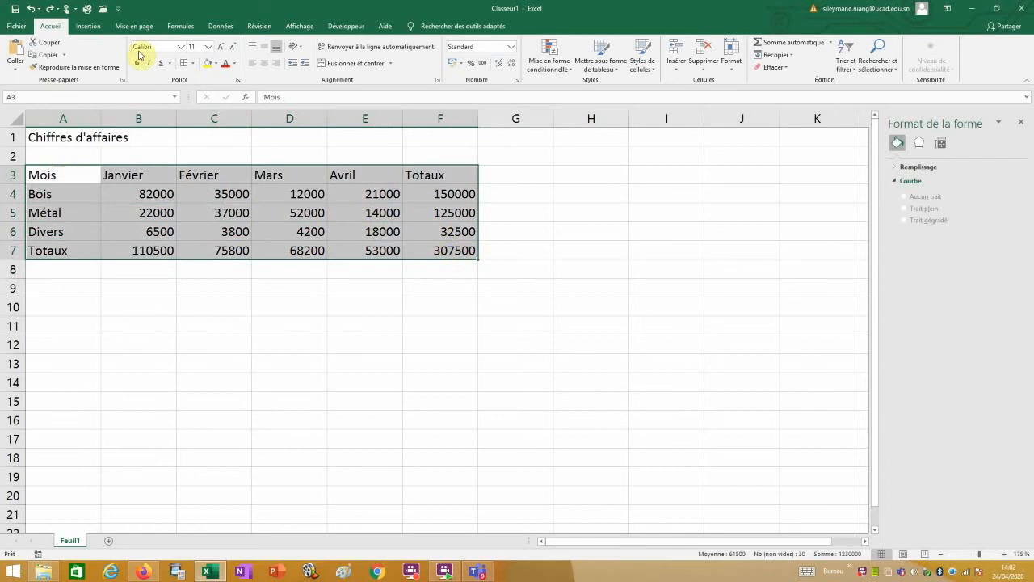
click(89, 26)
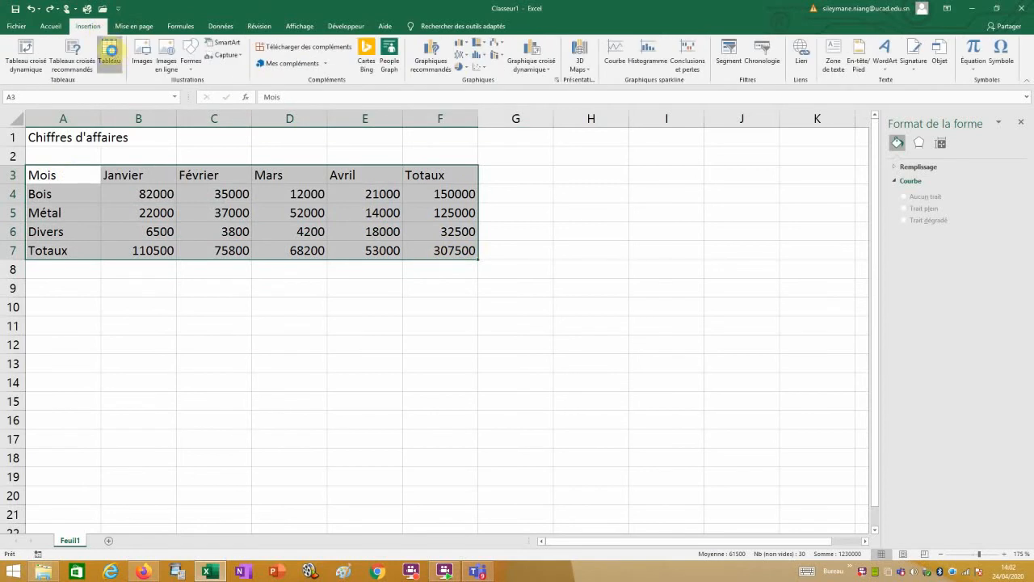
click(110, 52)
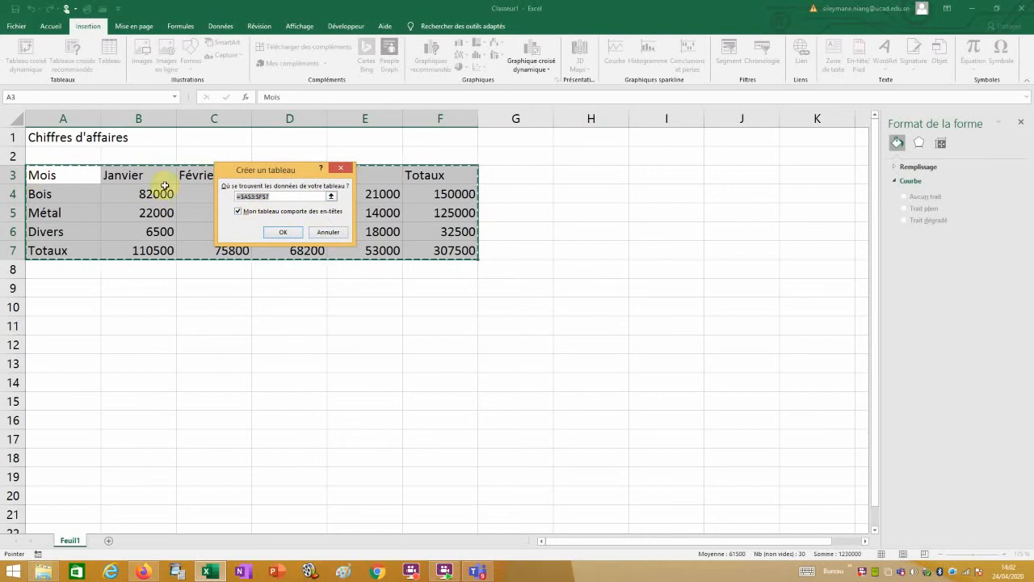
click(279, 232)
click(312, 346)
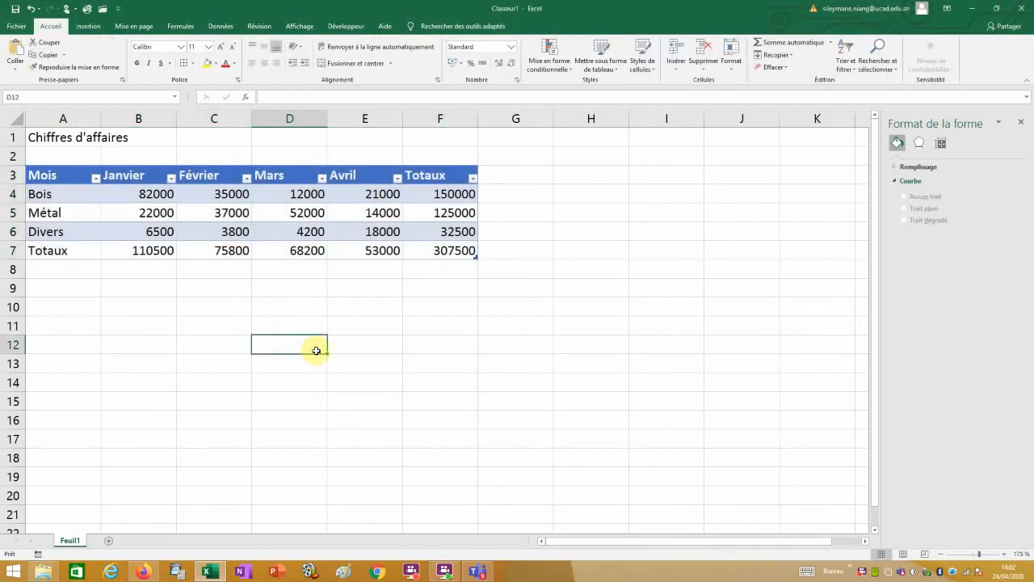
click(30, 11)
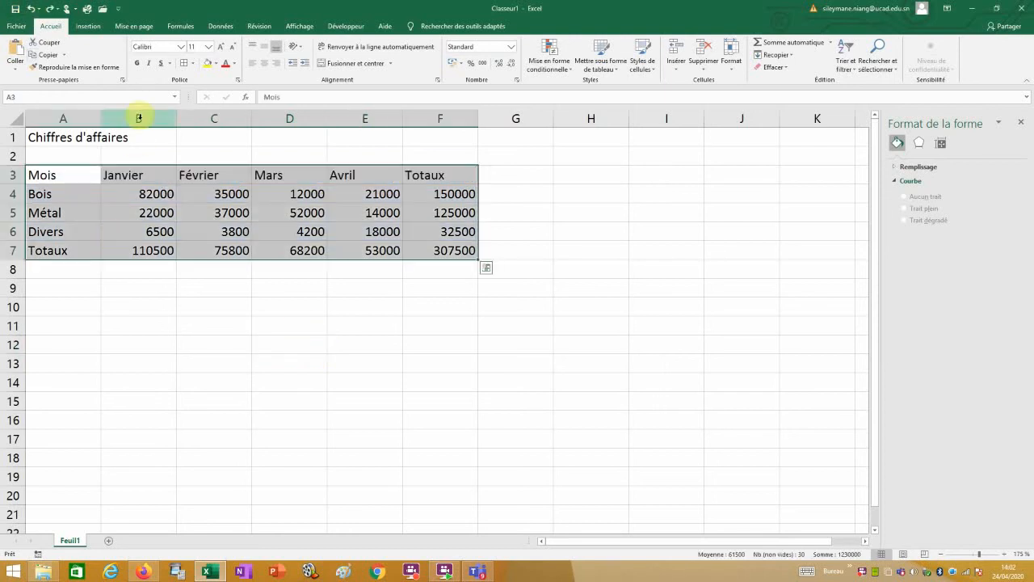
Reapply all borders to the table, then make the Chiffres d'affaires title bold at size 18.
click(195, 63)
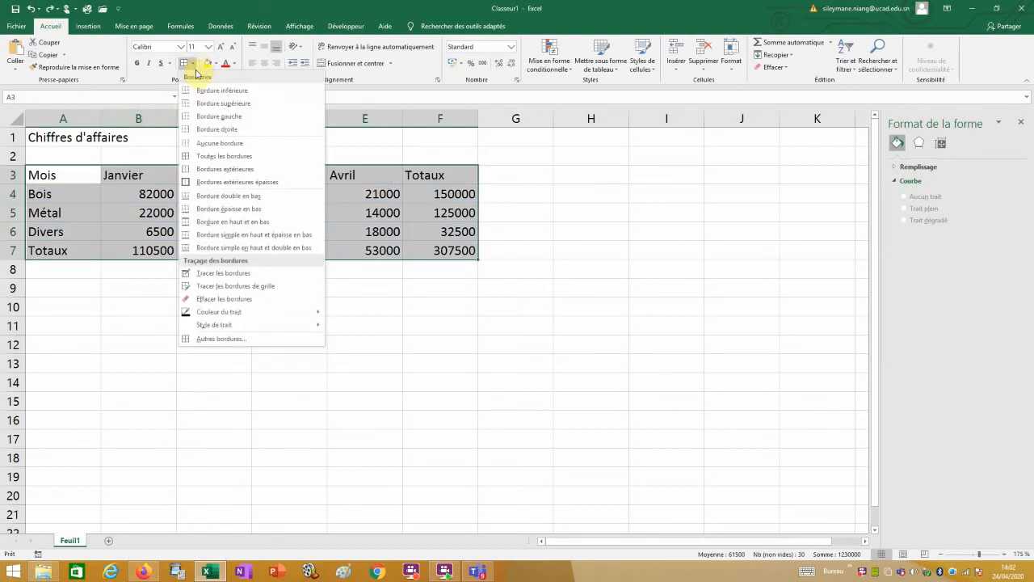
click(210, 156)
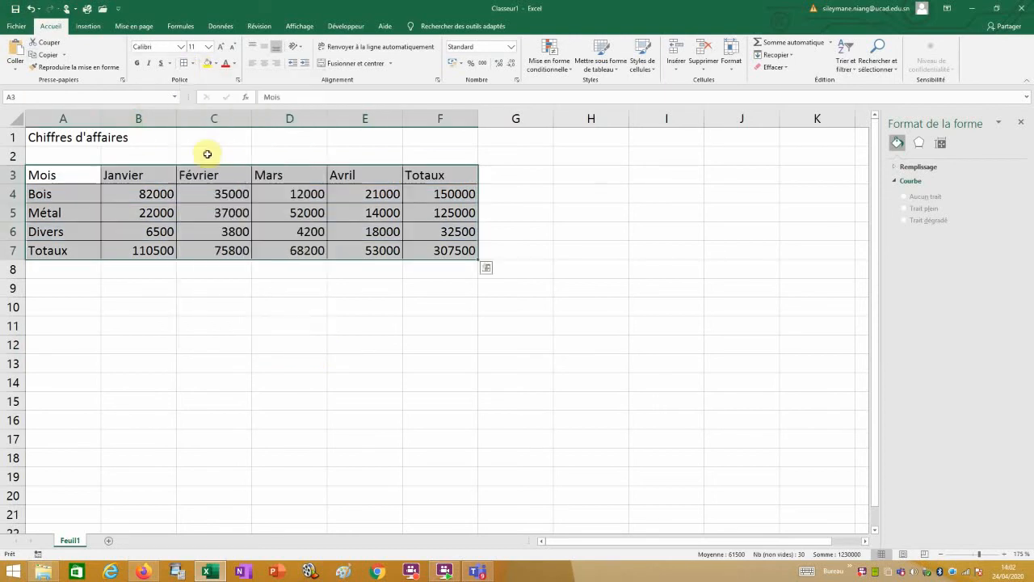
click(36, 138)
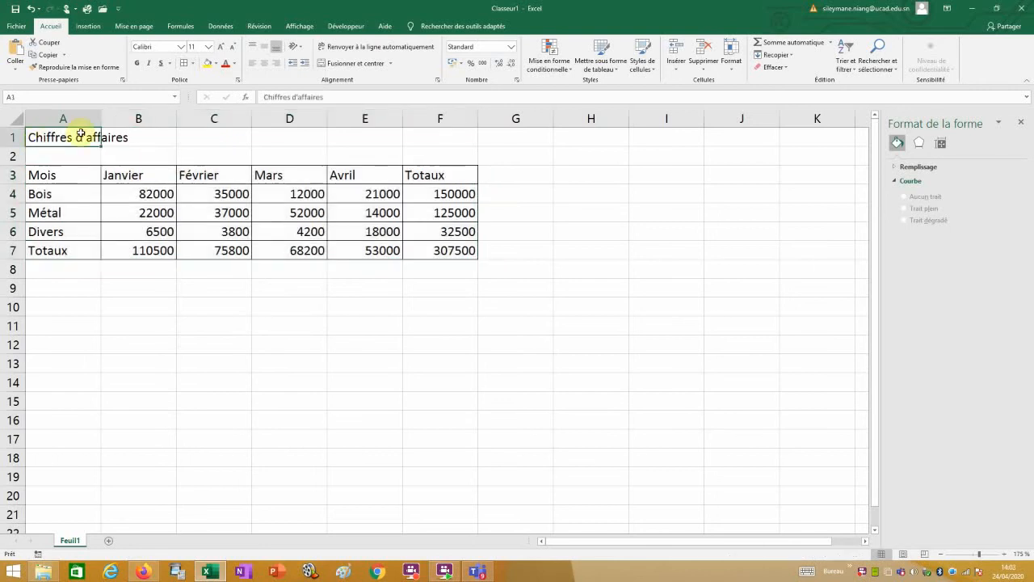
click(141, 62)
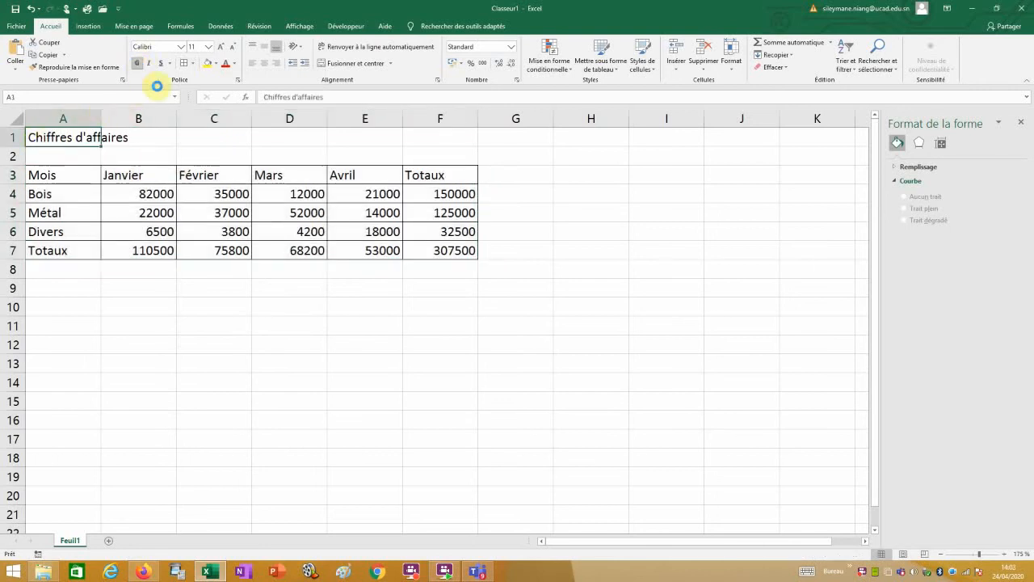
click(221, 46)
click(221, 46)
click(221, 46)
click(220, 46)
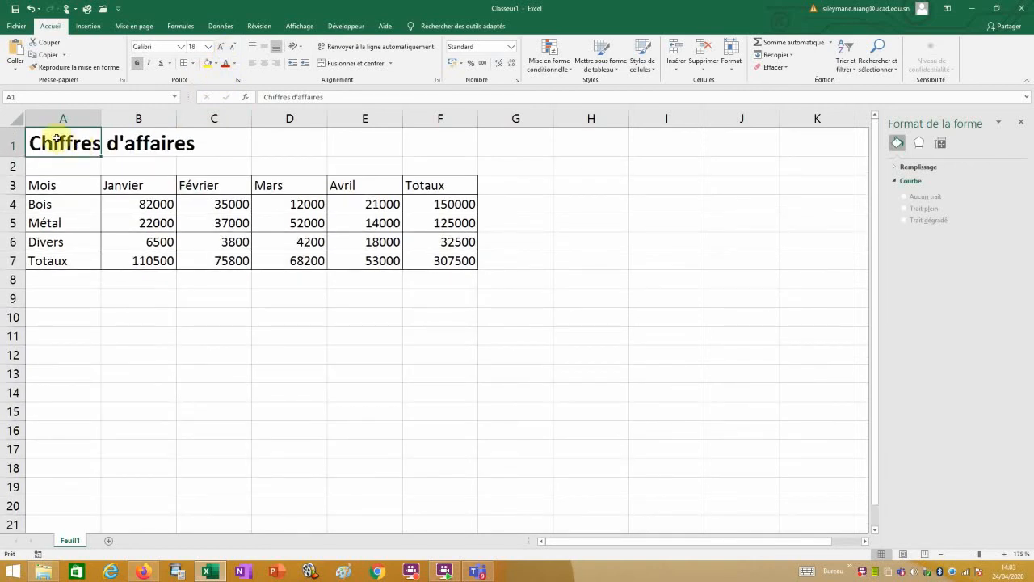
Merge and centre the title across A1:F1 and colour it blue.
drag(69, 141, 461, 143)
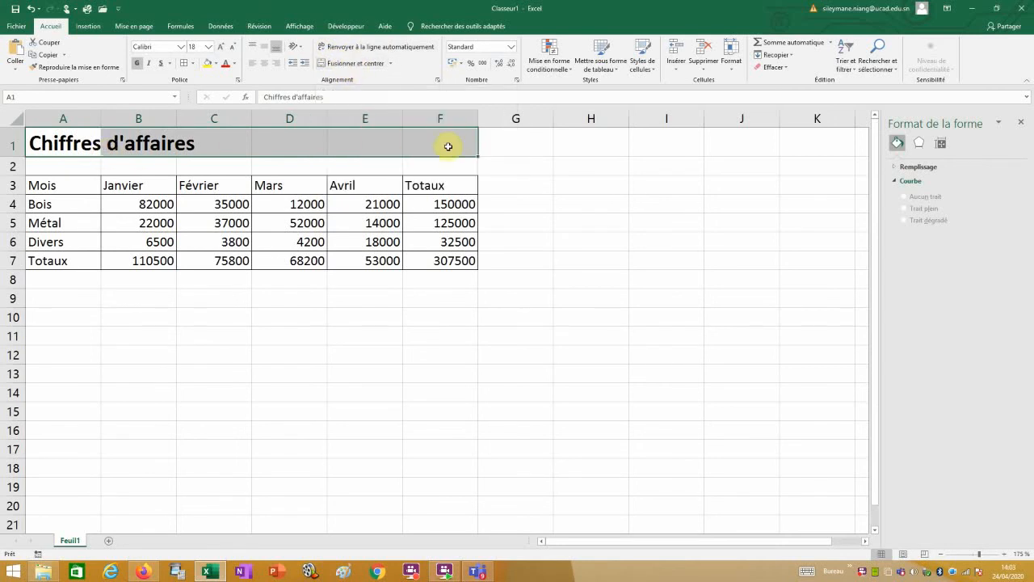
click(350, 64)
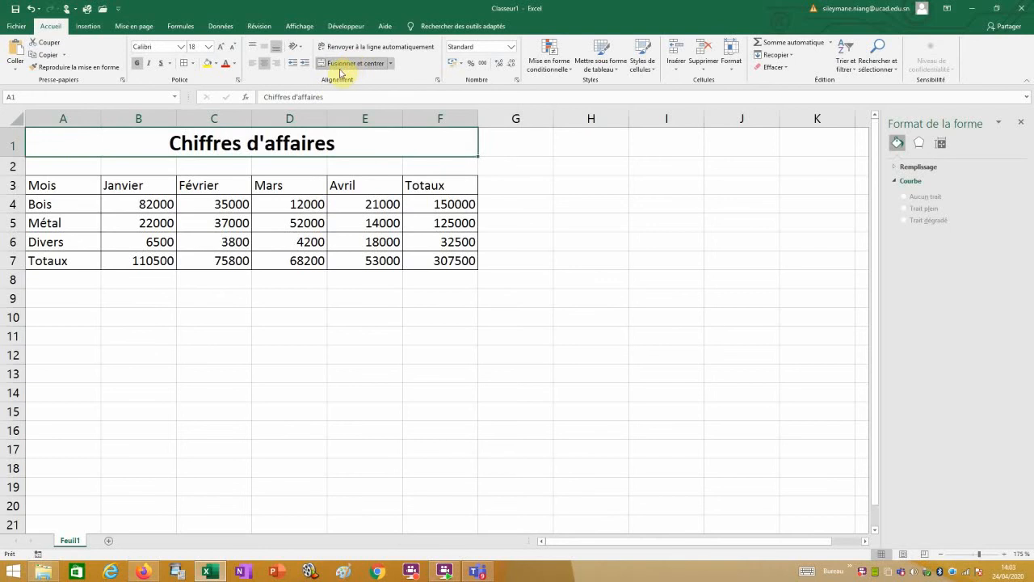
click(237, 64)
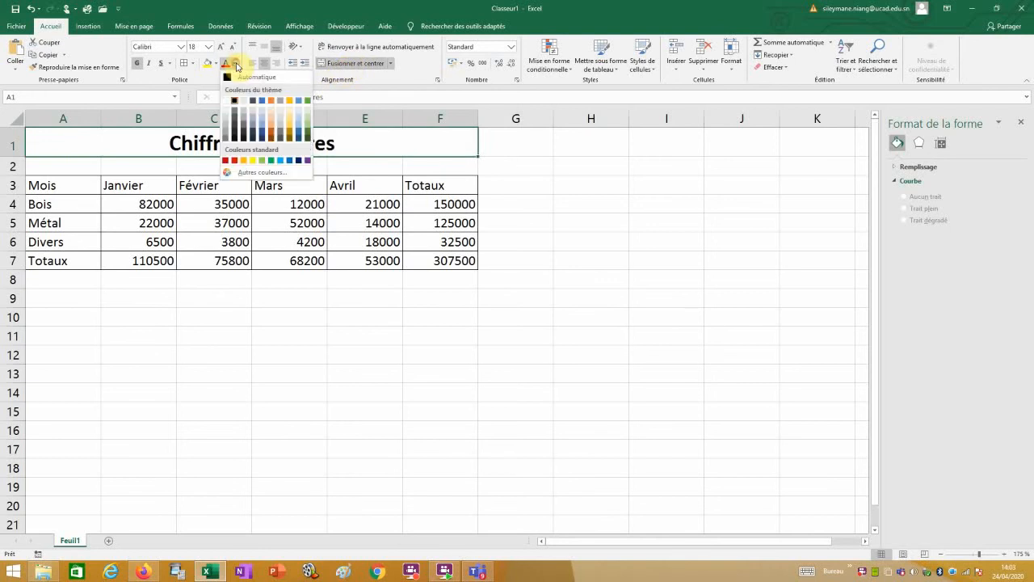
click(262, 103)
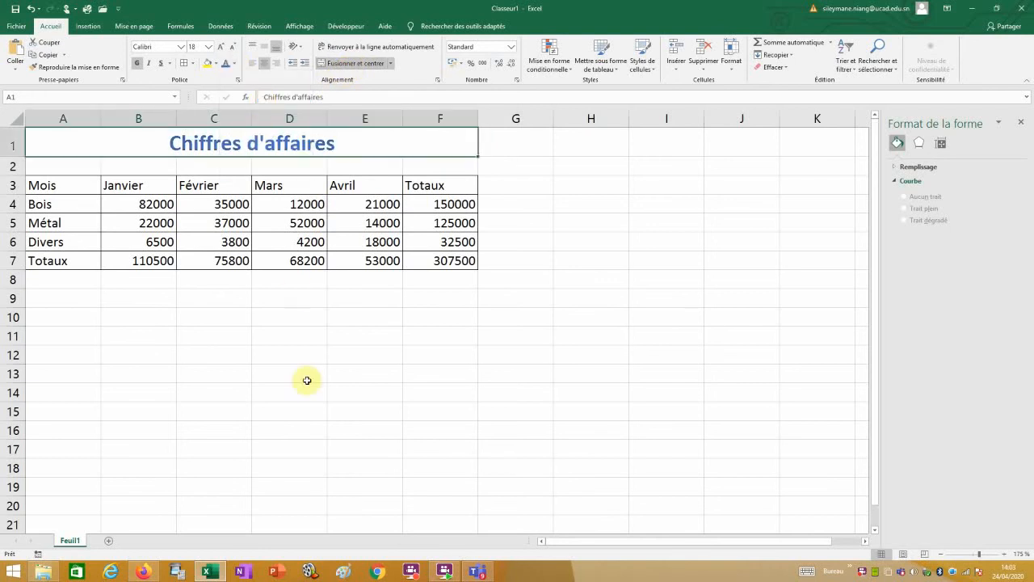
click(304, 404)
Make the Mois-to-Totaux header row A3:F3 bold, centred and filled green.
drag(66, 185, 439, 185)
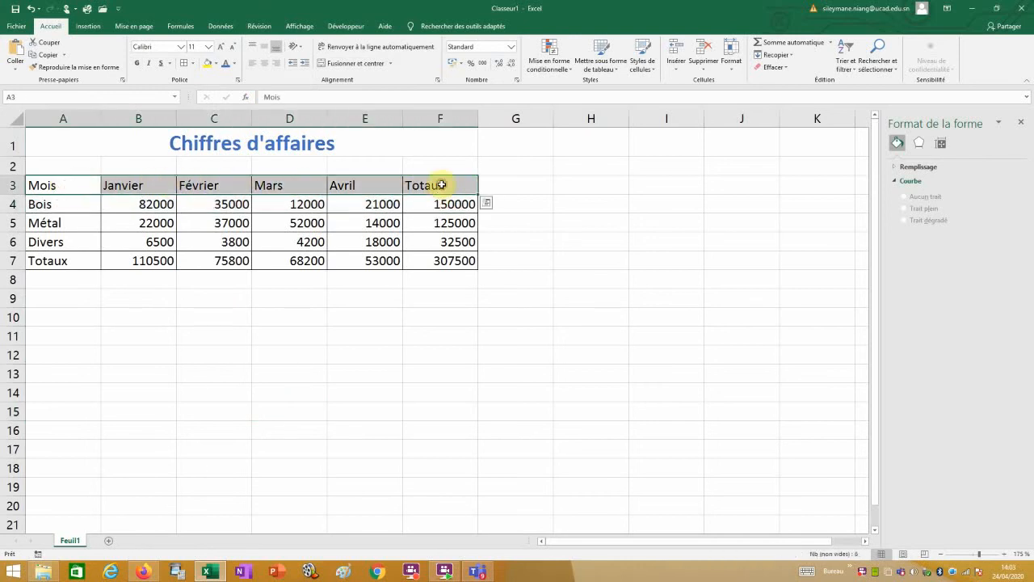
click(136, 64)
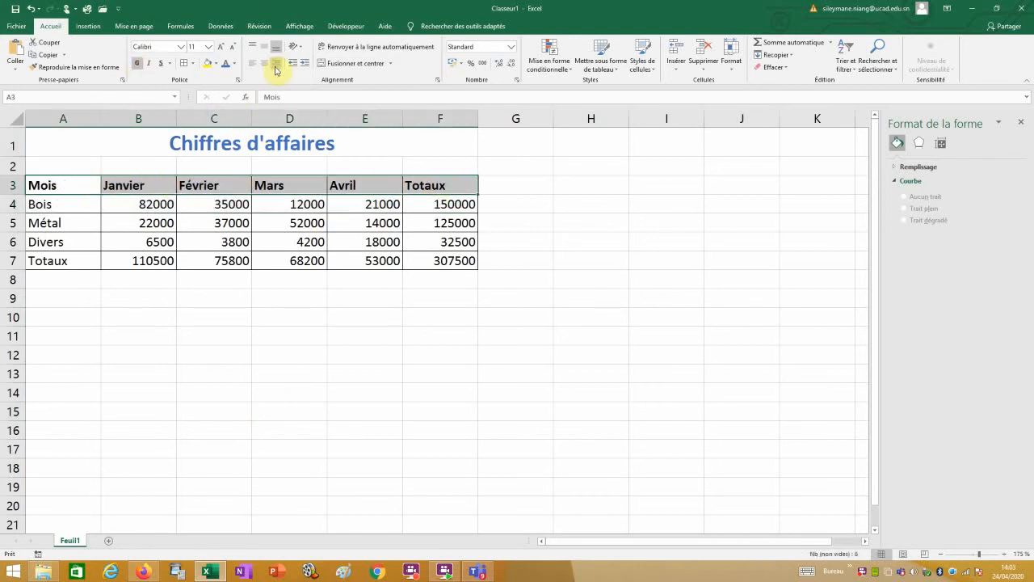
click(265, 63)
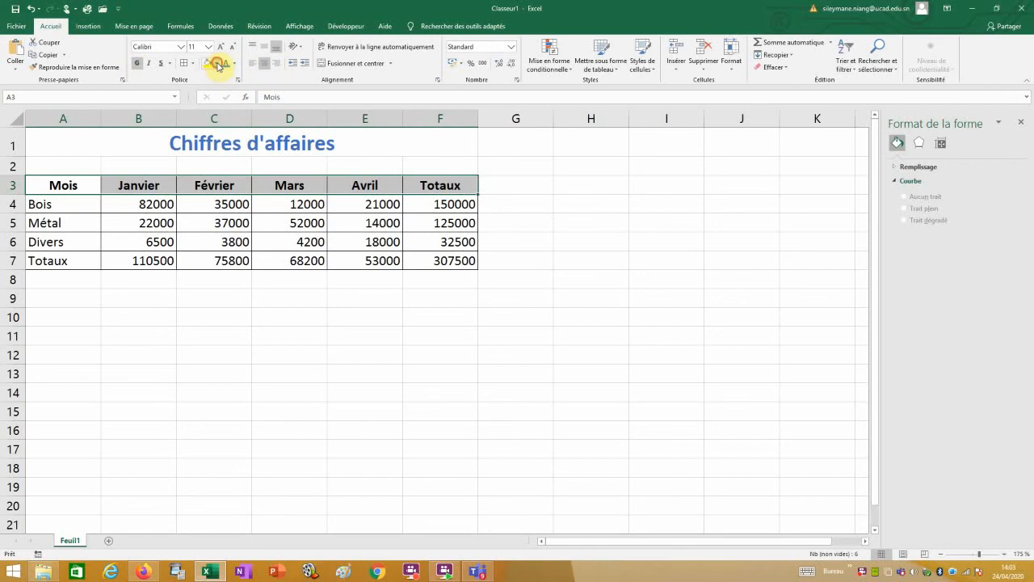
click(217, 64)
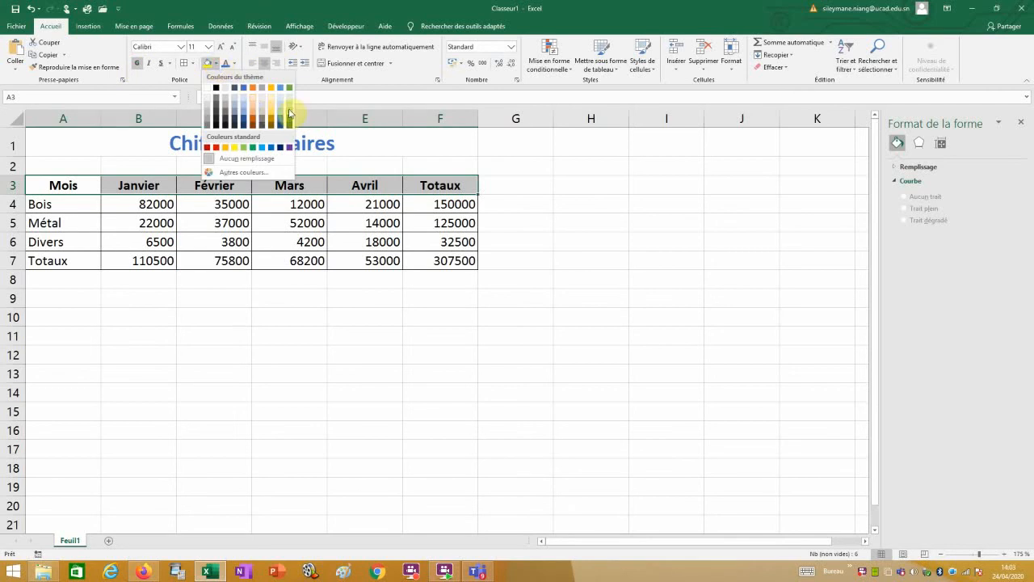
click(289, 113)
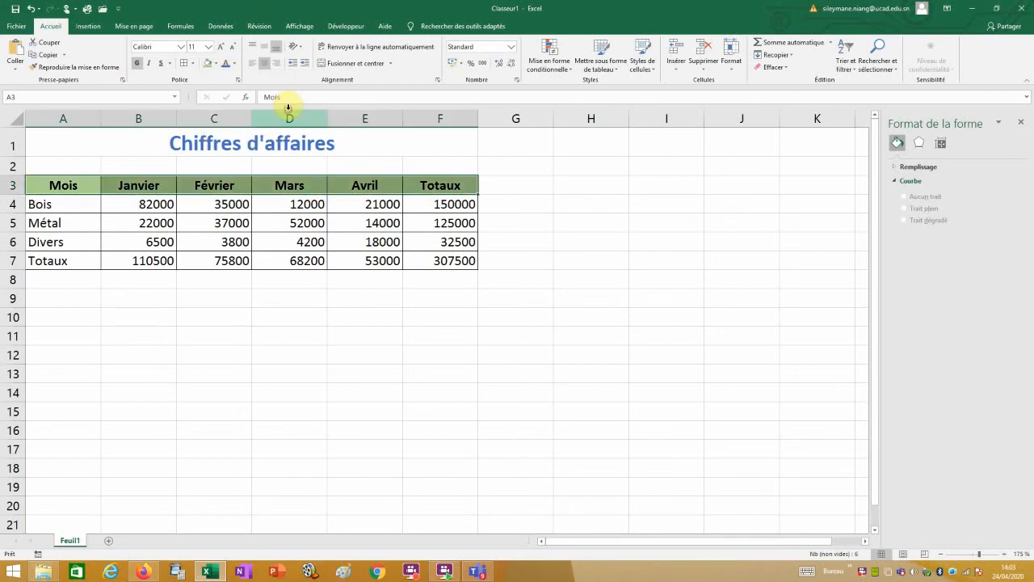
click(314, 376)
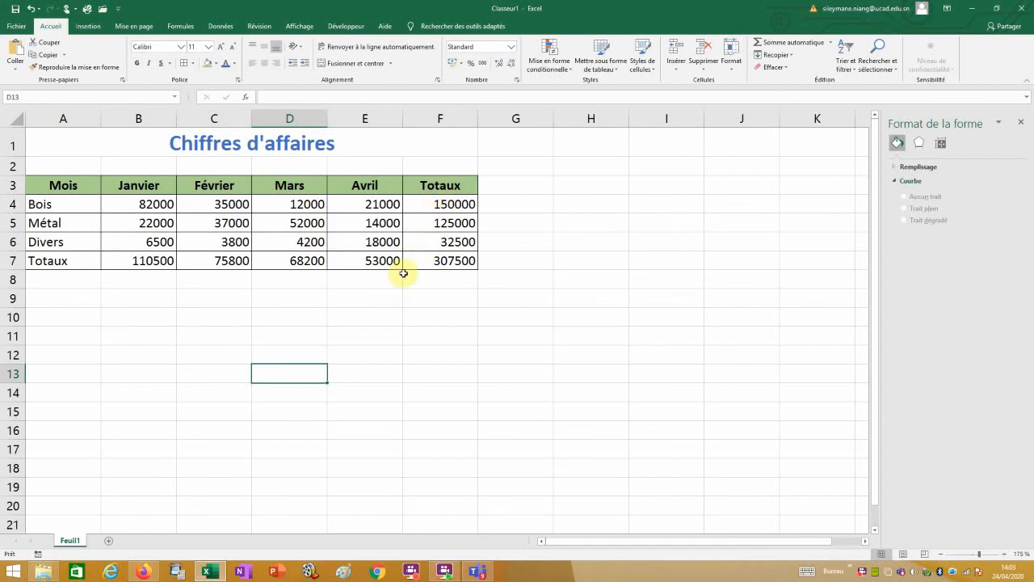
Check the SOMME formulas in F4 and B7, confirming B7 totals B4:B6 as 110500.
drag(447, 203, 455, 261)
drag(438, 214, 438, 207)
double_click(438, 206)
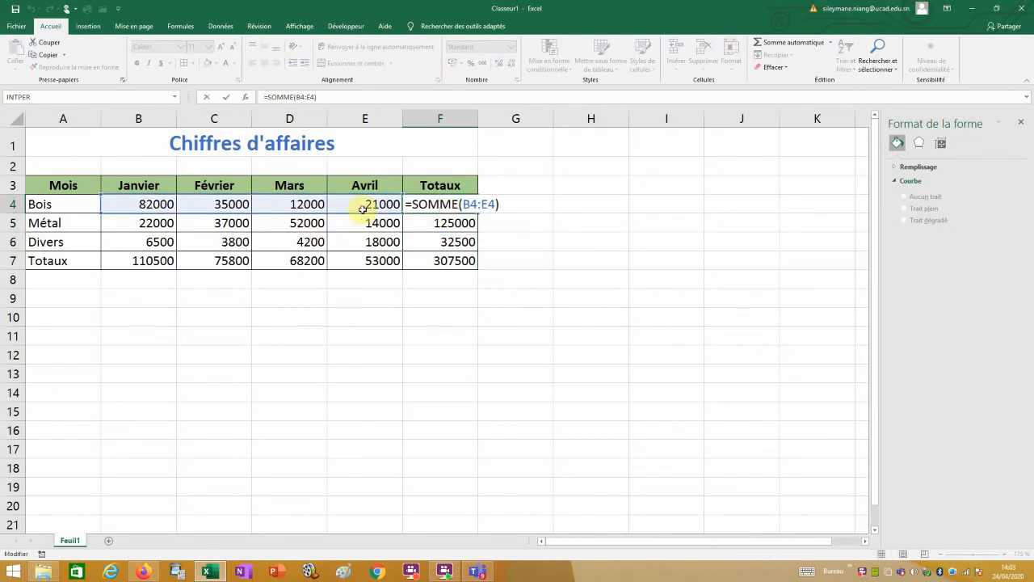
key(Escape)
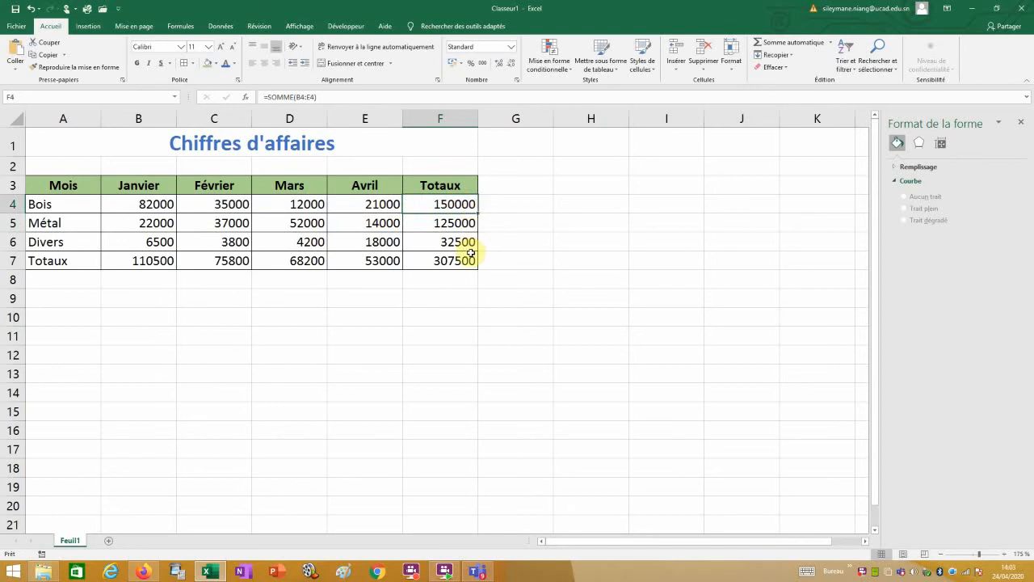
click(134, 261)
double_click(134, 261)
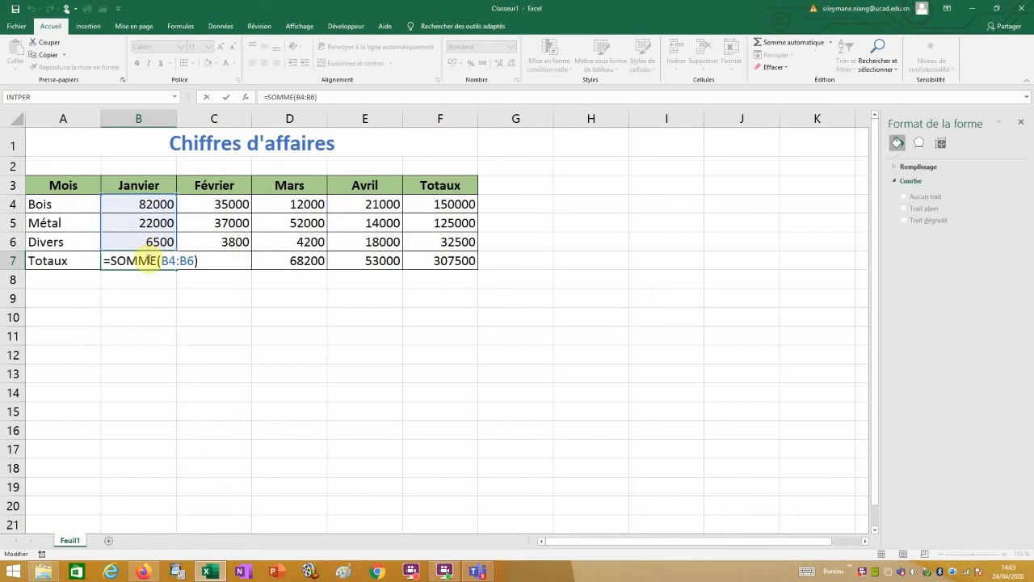
key(Return)
click(172, 347)
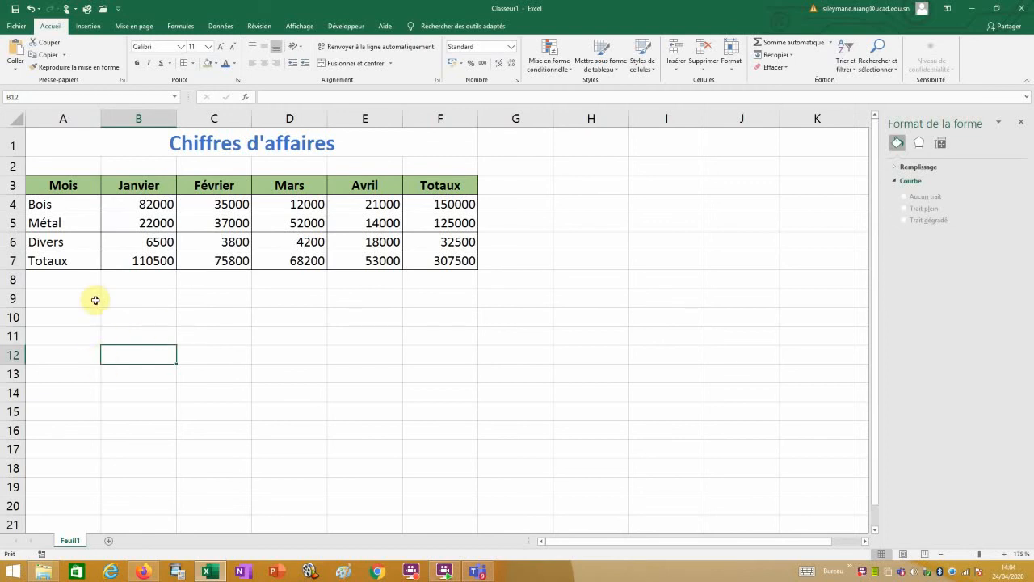
Insert a 2D clustered column chart from A3:E6 covering Bois, Métal and Divers, Janvier to Avril.
drag(51, 185, 367, 239)
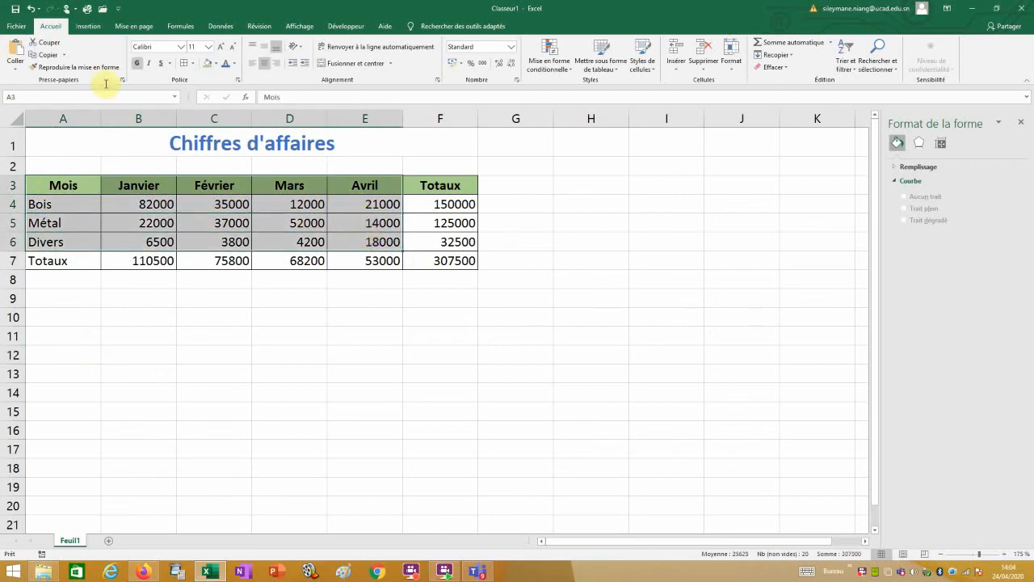
click(81, 26)
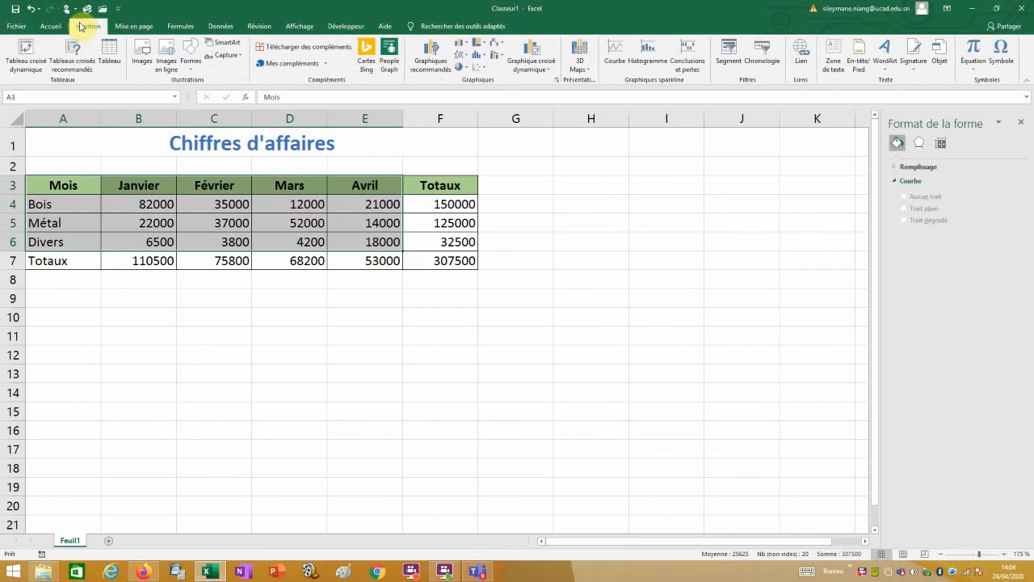
click(463, 45)
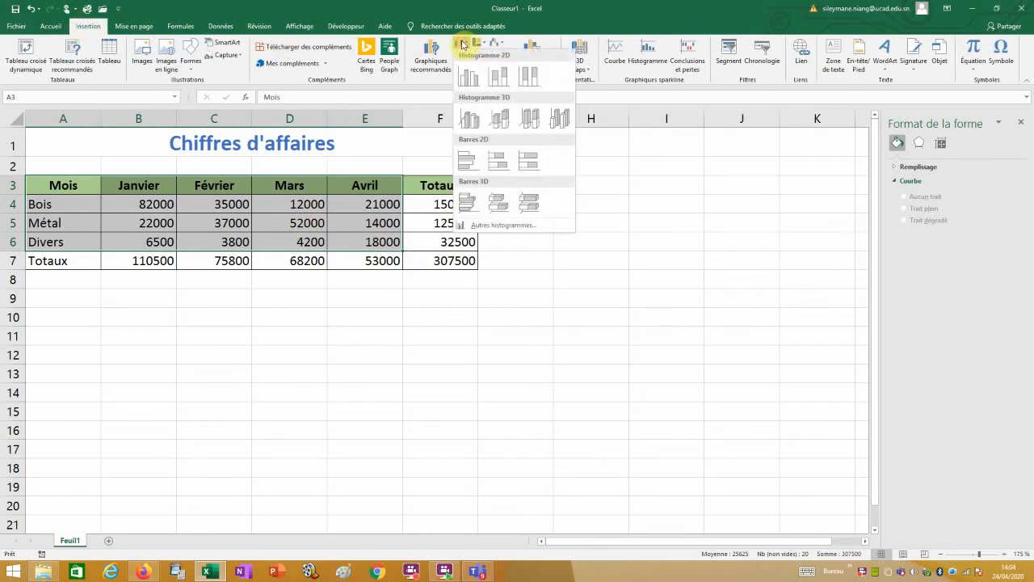
click(469, 76)
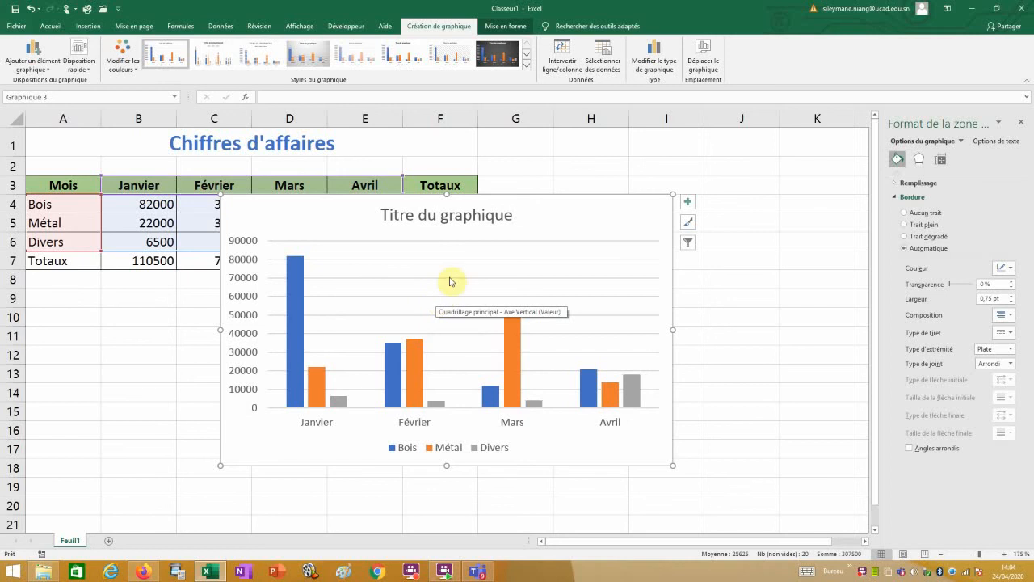
Replace the 'Titre du graphique' placeholder with the chart title 'Chiffres d'affaires'.
click(467, 215)
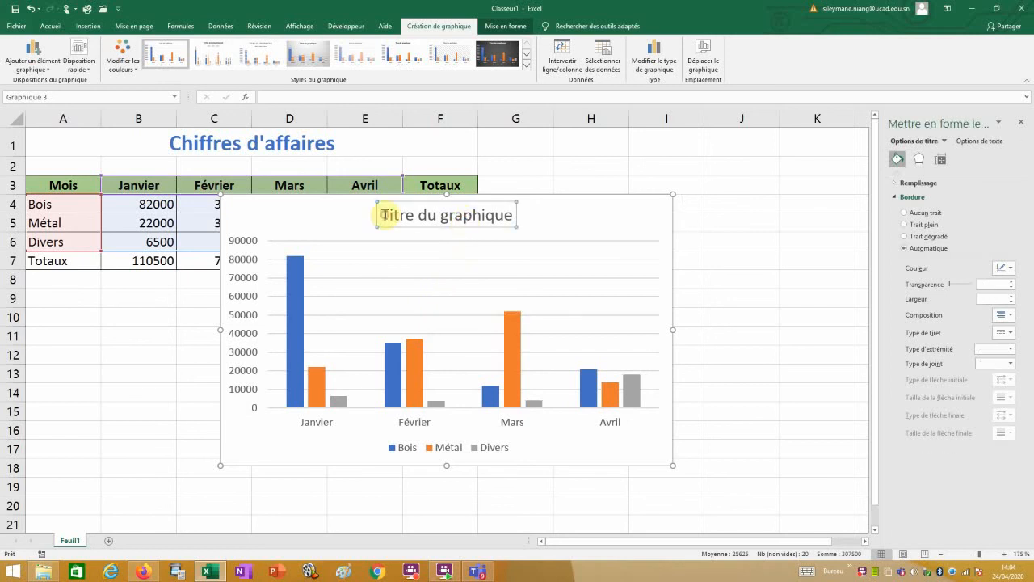
drag(382, 215, 501, 225)
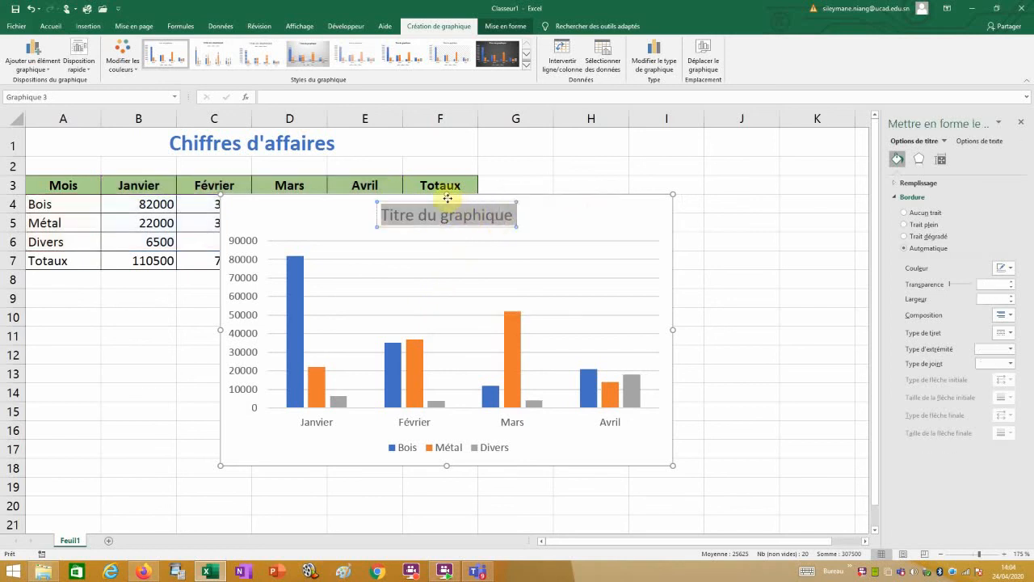
text(Chiffres)
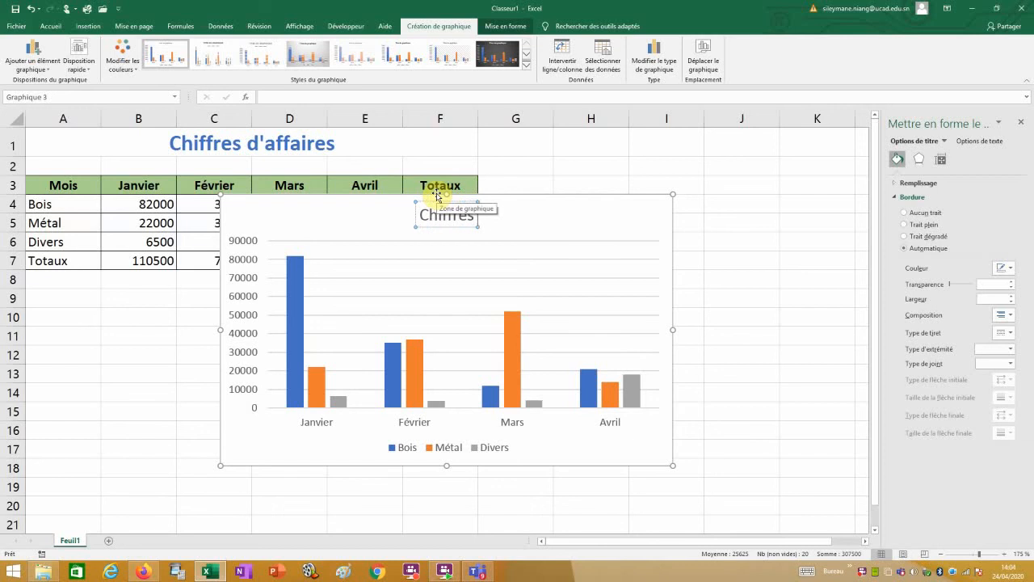
text( d'affaires)
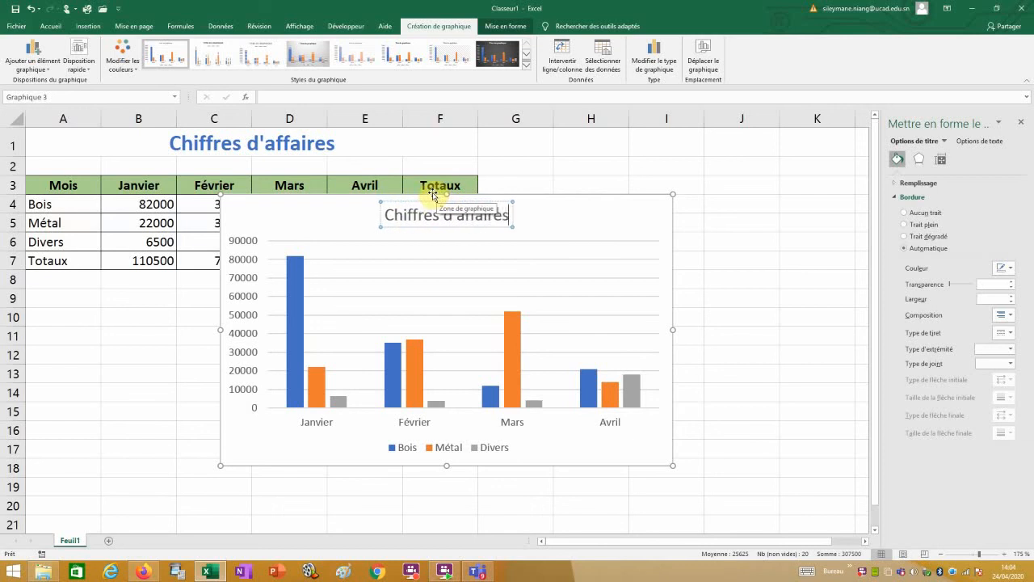
Delete the chart's major horizontal gridlines.
right_click(578, 299)
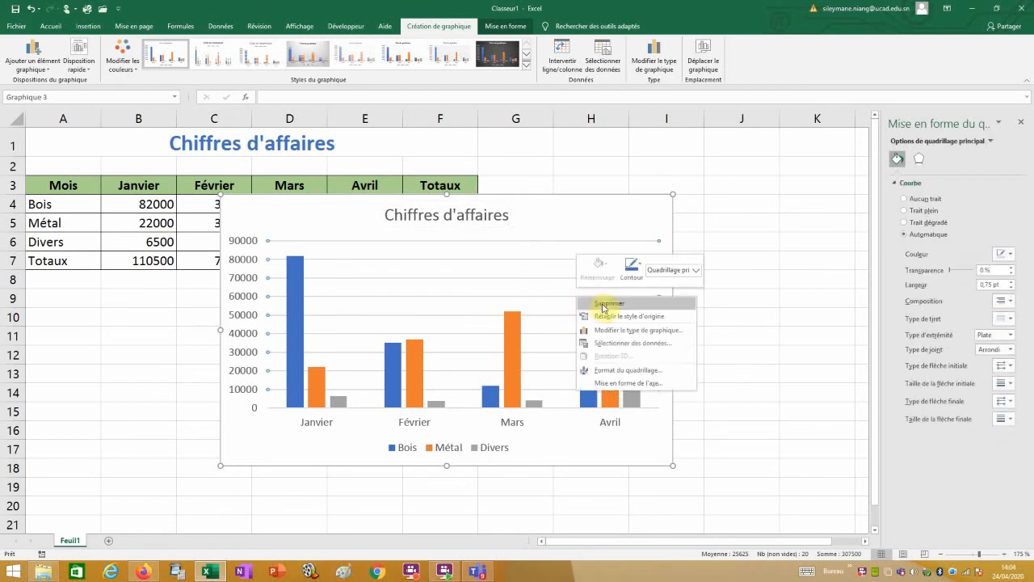
click(605, 300)
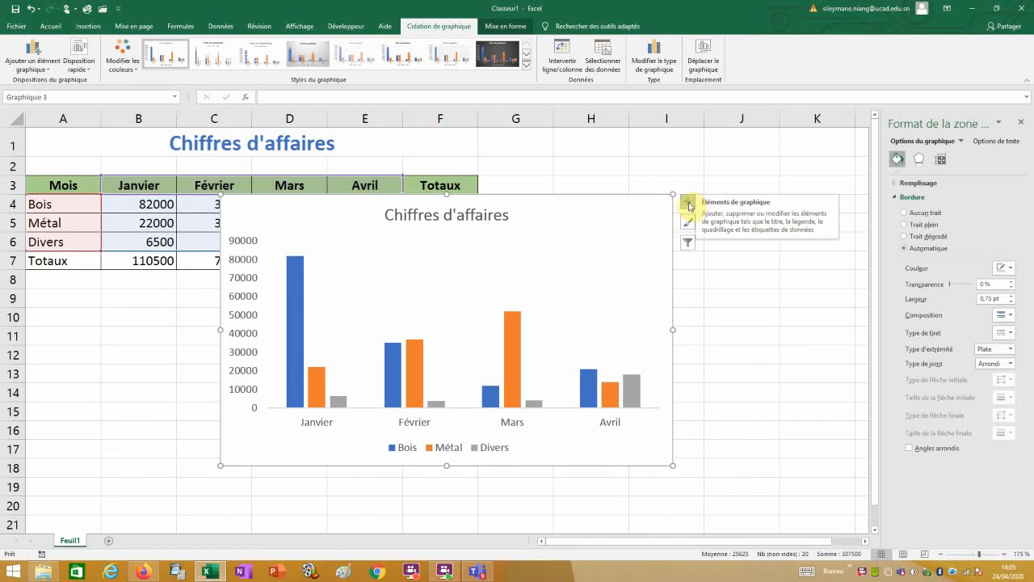
click(691, 206)
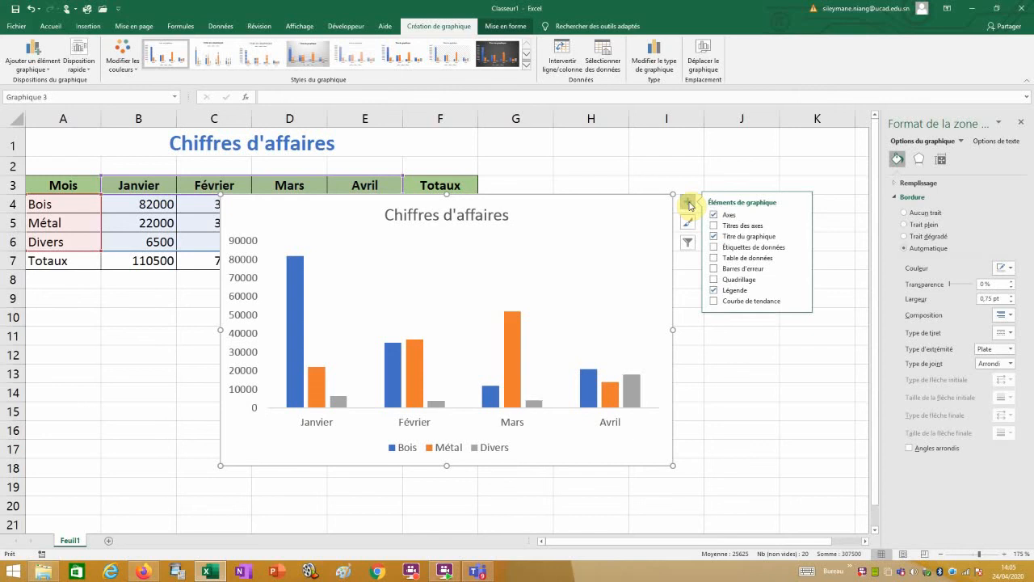
click(735, 247)
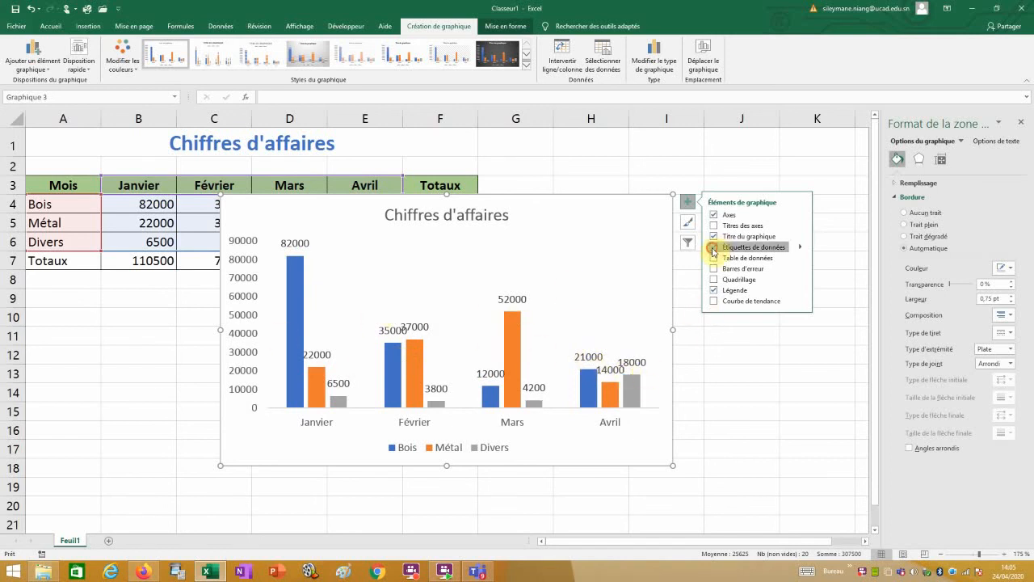
click(714, 248)
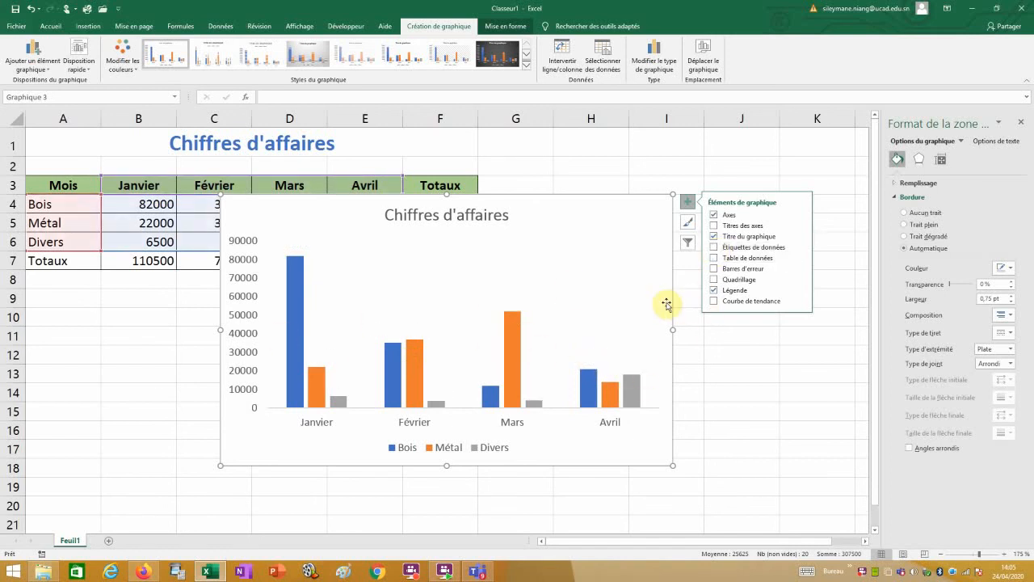
click(707, 389)
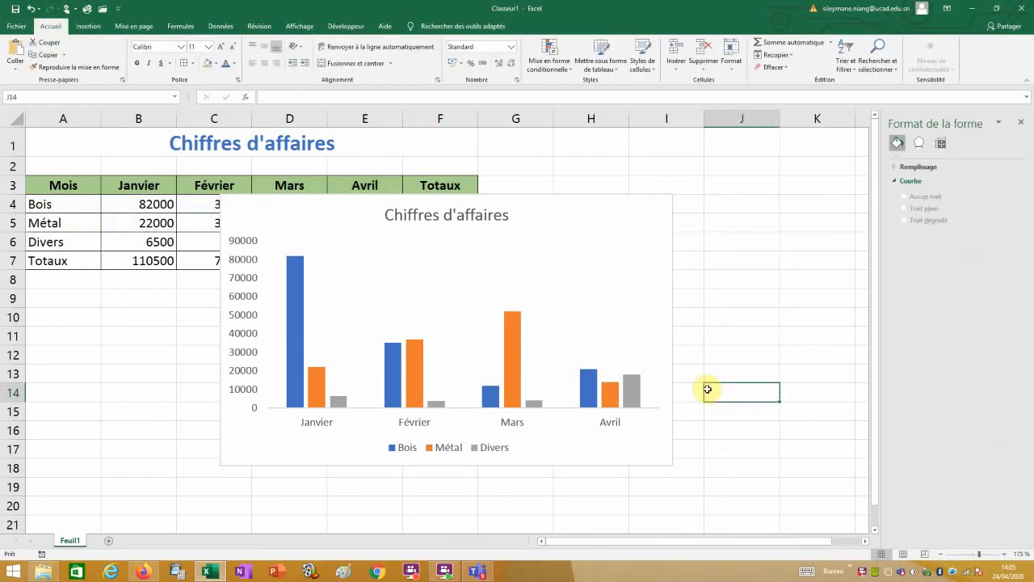
mouse_move(417, 368)
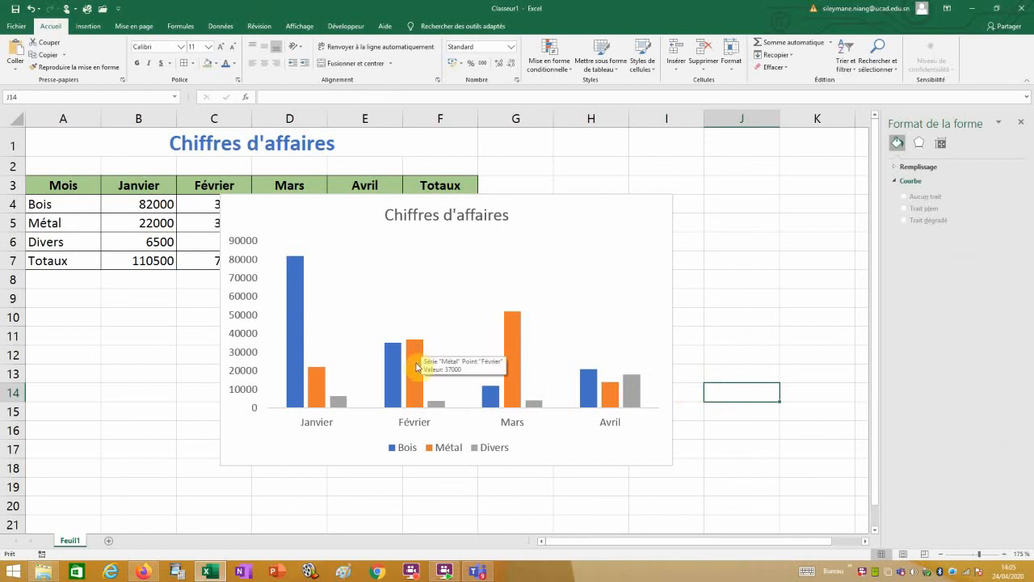
Add a linear trendline to the Métal series, shown as 'Linéaire (Métal)' in the legend.
right_click(417, 367)
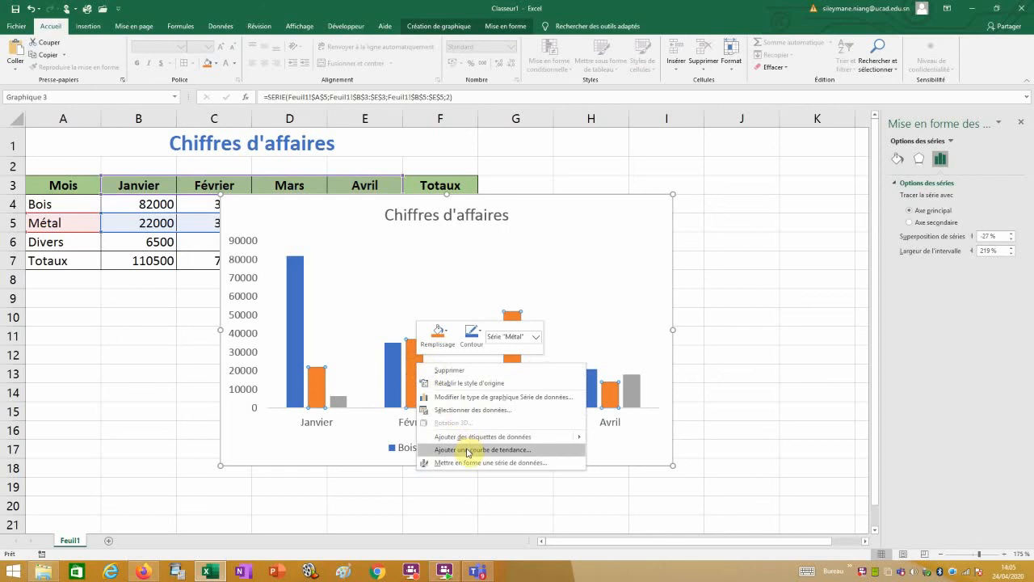
click(468, 451)
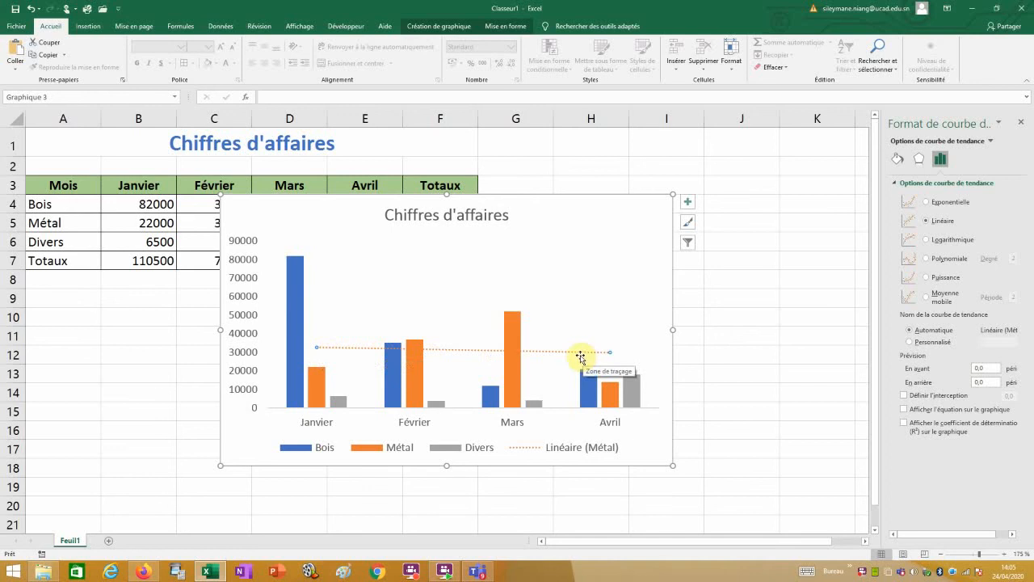
click(897, 160)
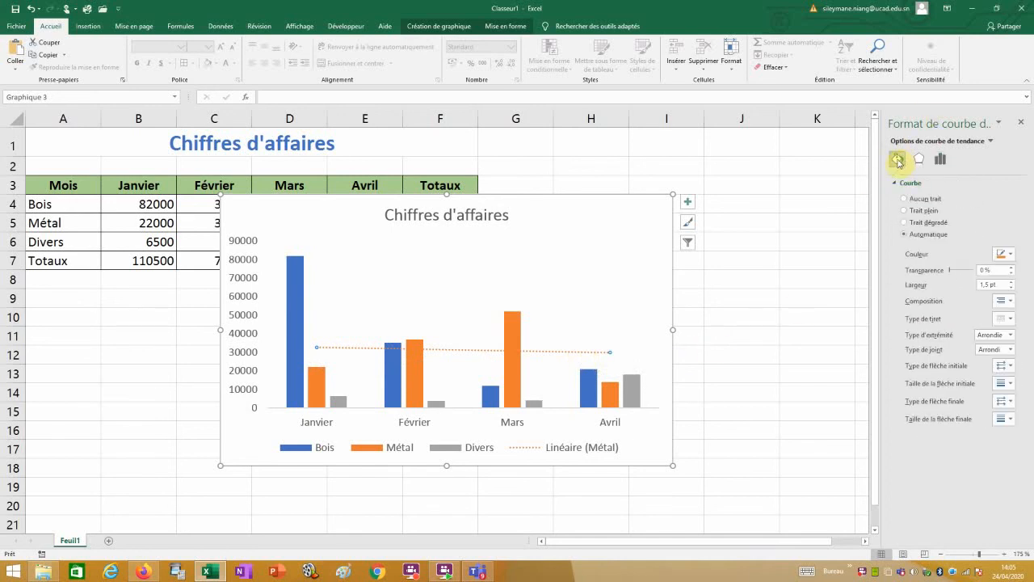
Set the Métal trendline to Trait plein, 1,25 pt width, solid dash type and green colour.
click(919, 211)
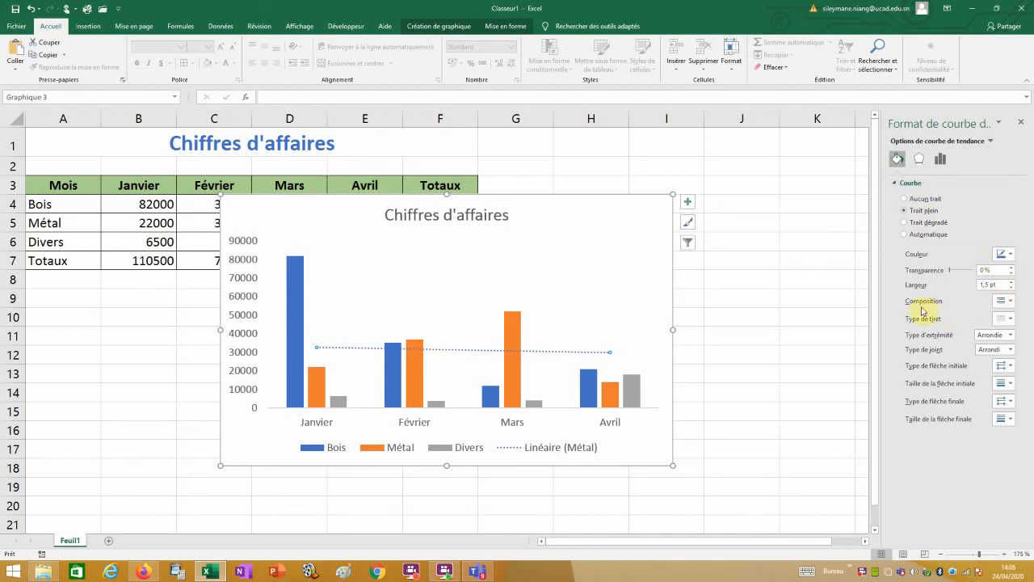
click(1010, 301)
click(1010, 300)
click(1010, 287)
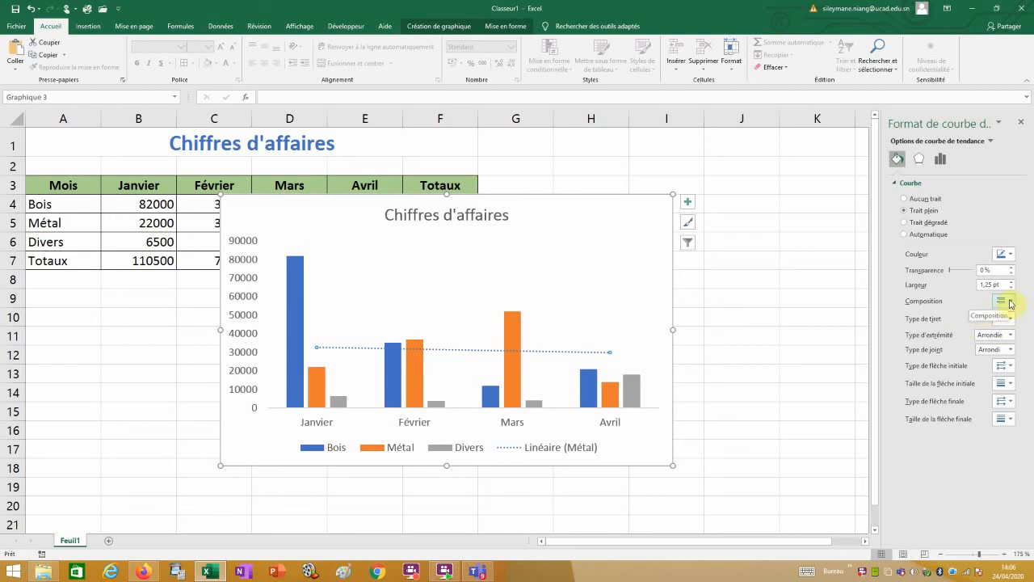
click(1009, 318)
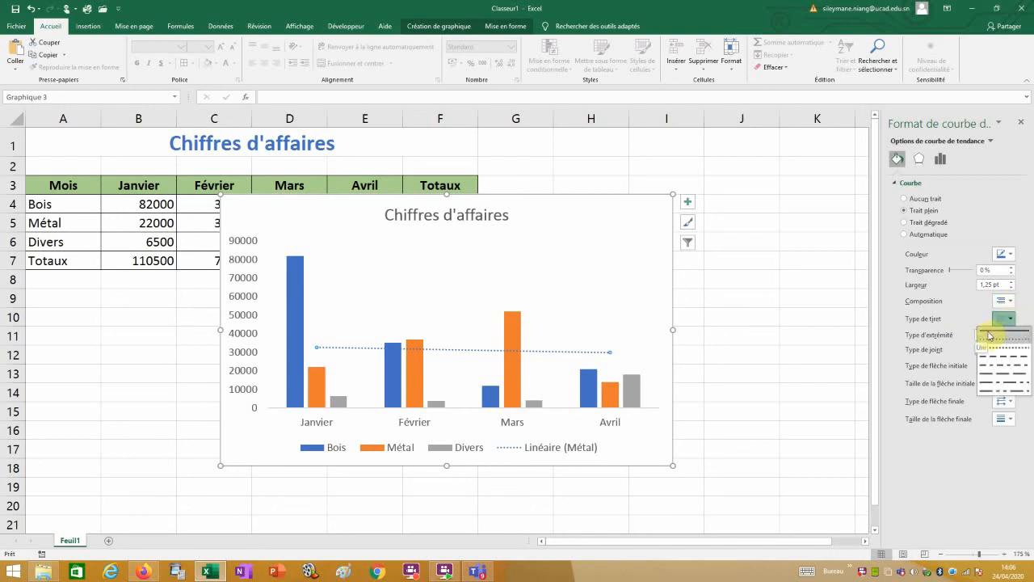
click(990, 335)
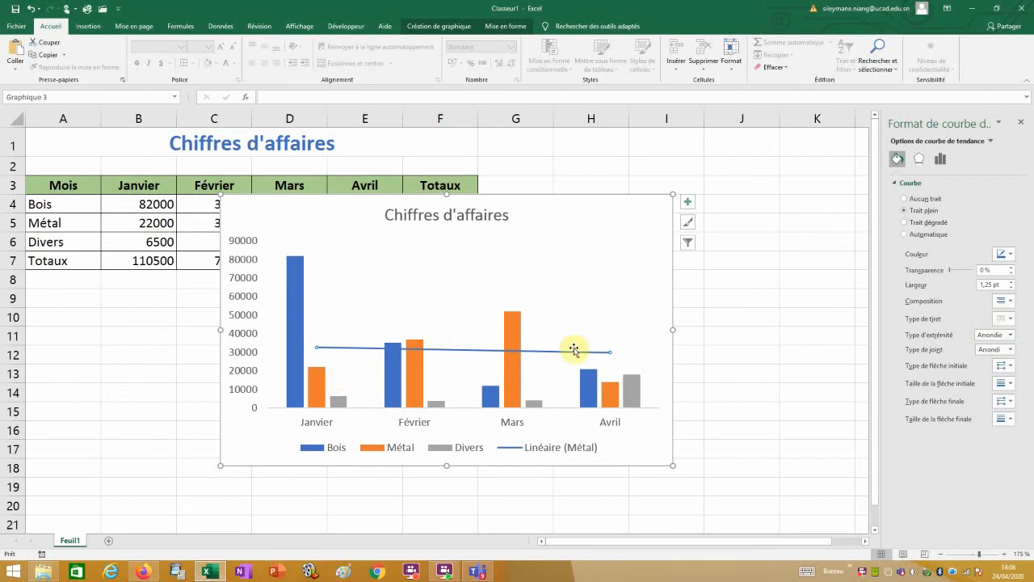
click(1011, 255)
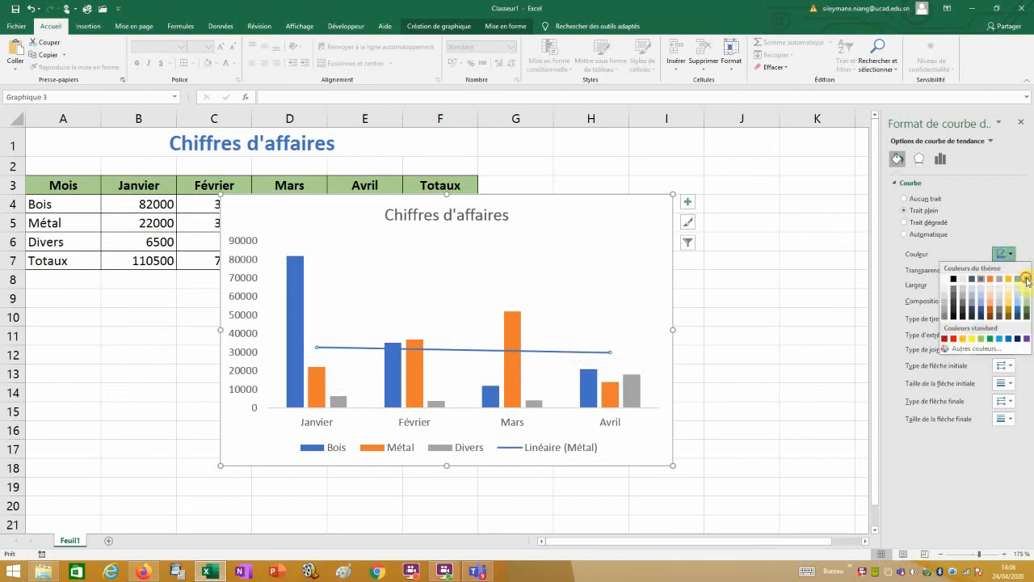
click(1027, 282)
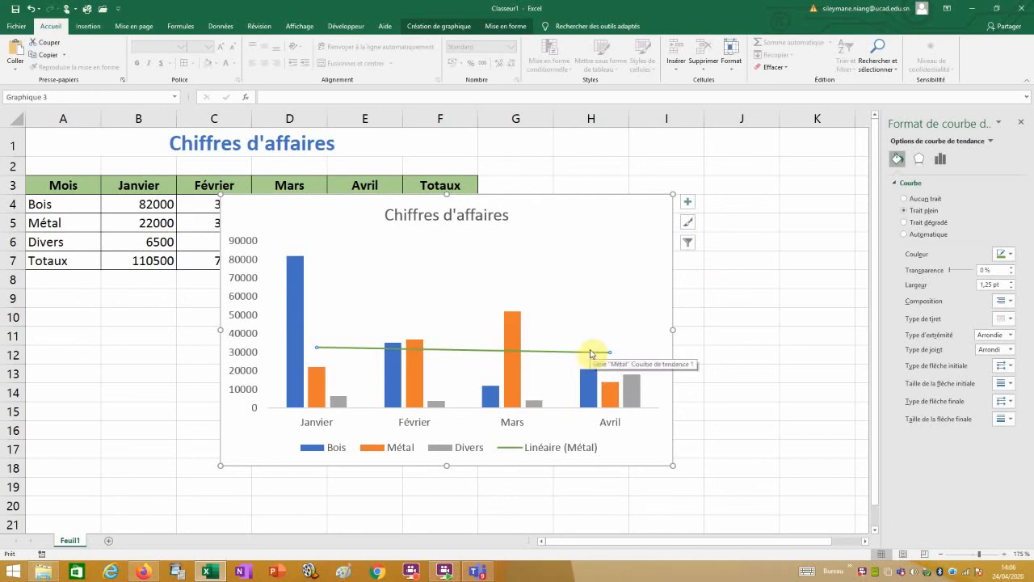
Set the Métal trendline's Prévision En avant to 2 periods so it extends past Avril.
click(940, 162)
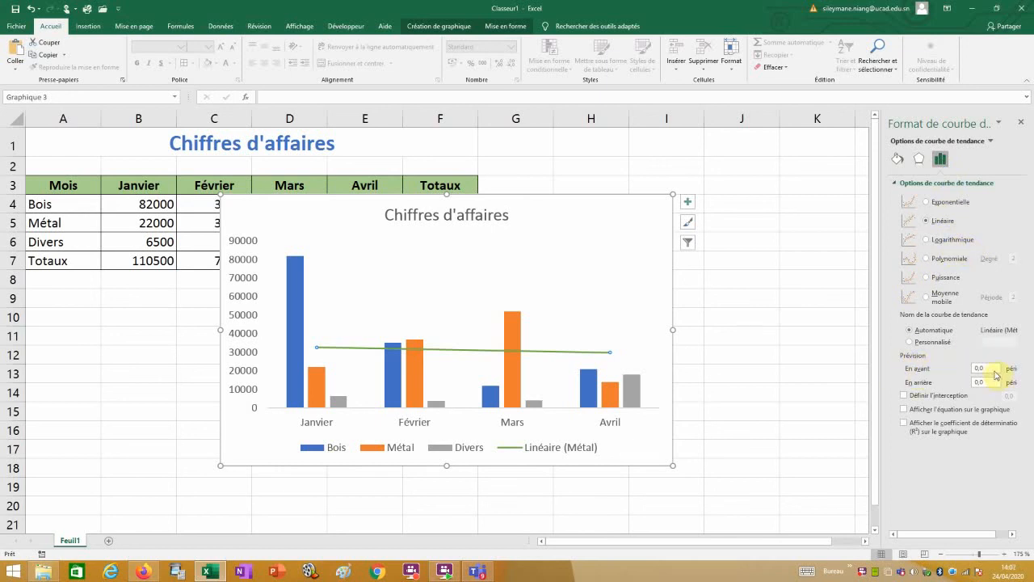
drag(993, 372, 974, 373)
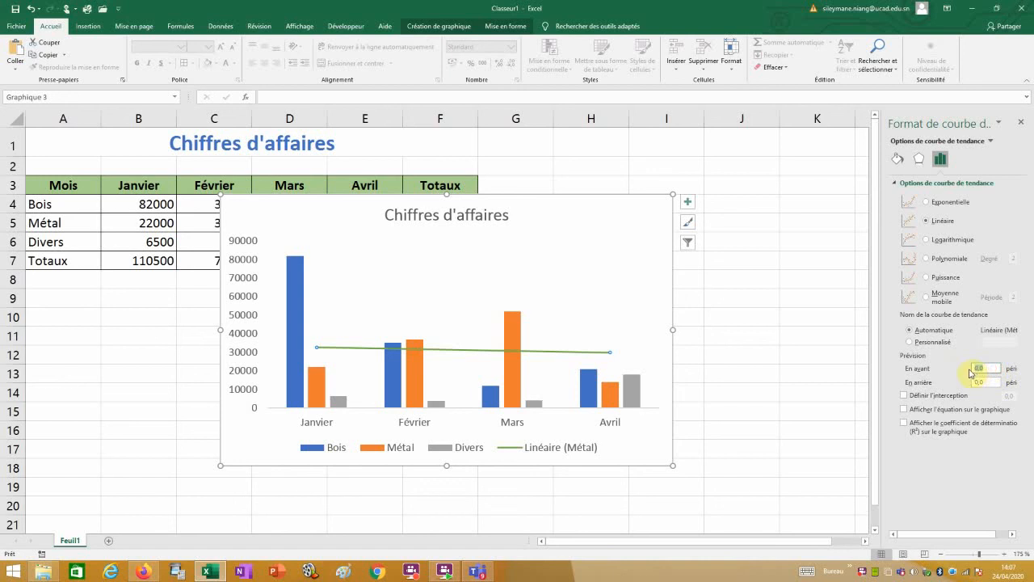
text(2)
key(Return)
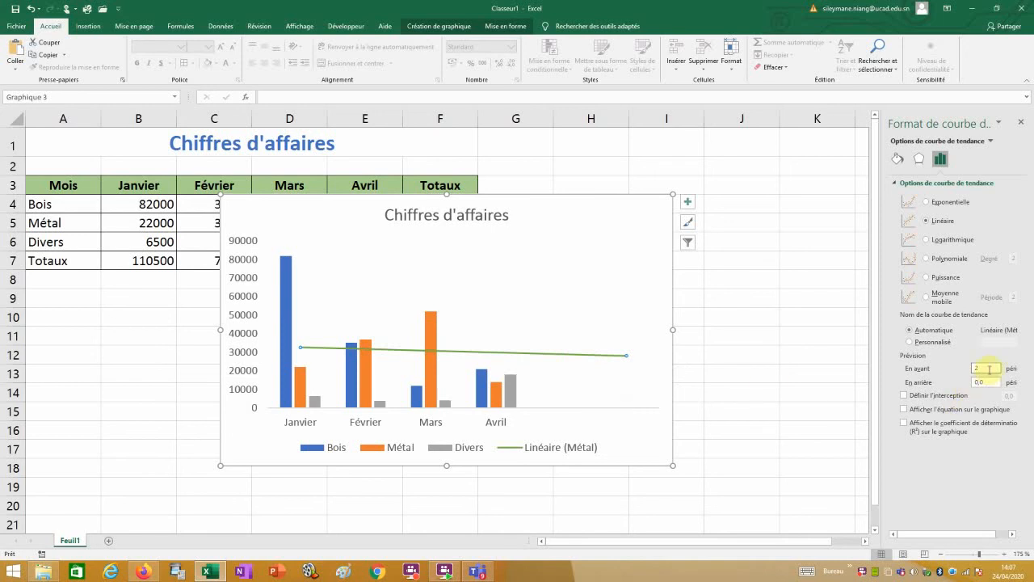
drag(987, 369, 970, 372)
text(0)
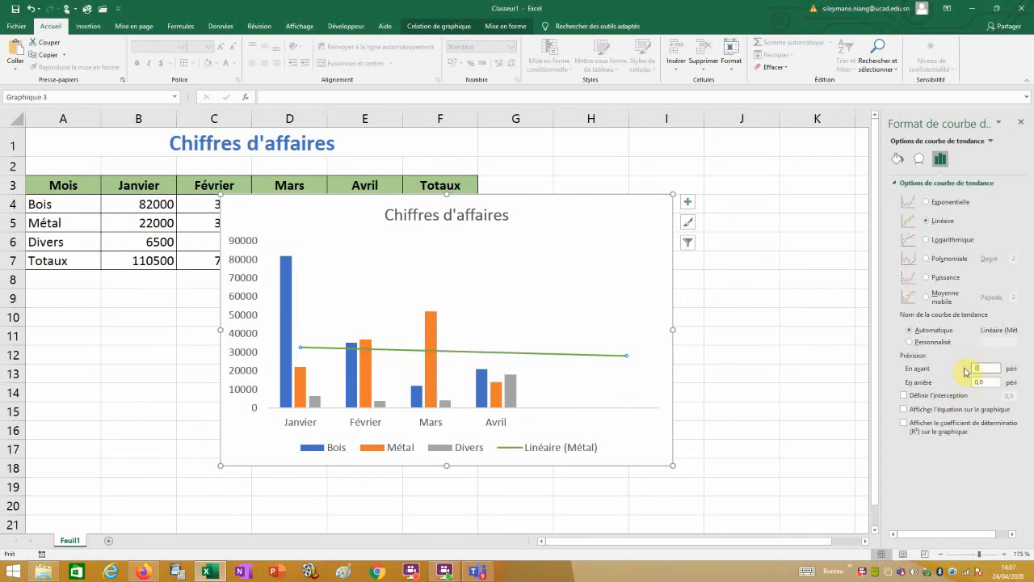